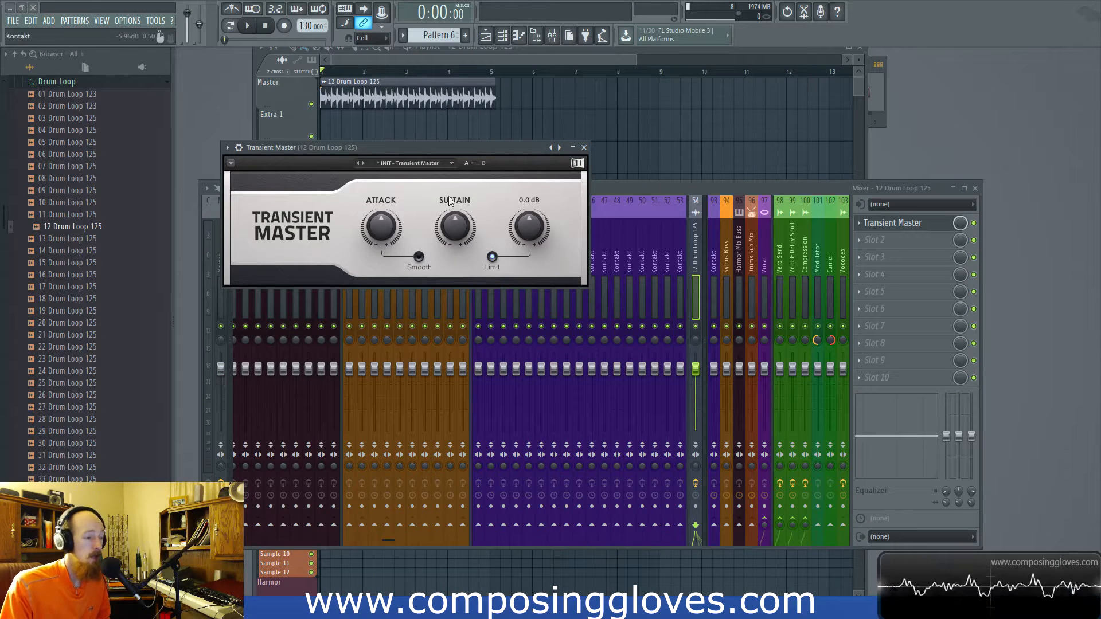
# - Bypass Transient Master on the 12 Drum Loop 125 track, play the dry loop briefly, and re-enable the effect
pyautogui.moveTo(460, 153); pyautogui.dragTo(485, 168)
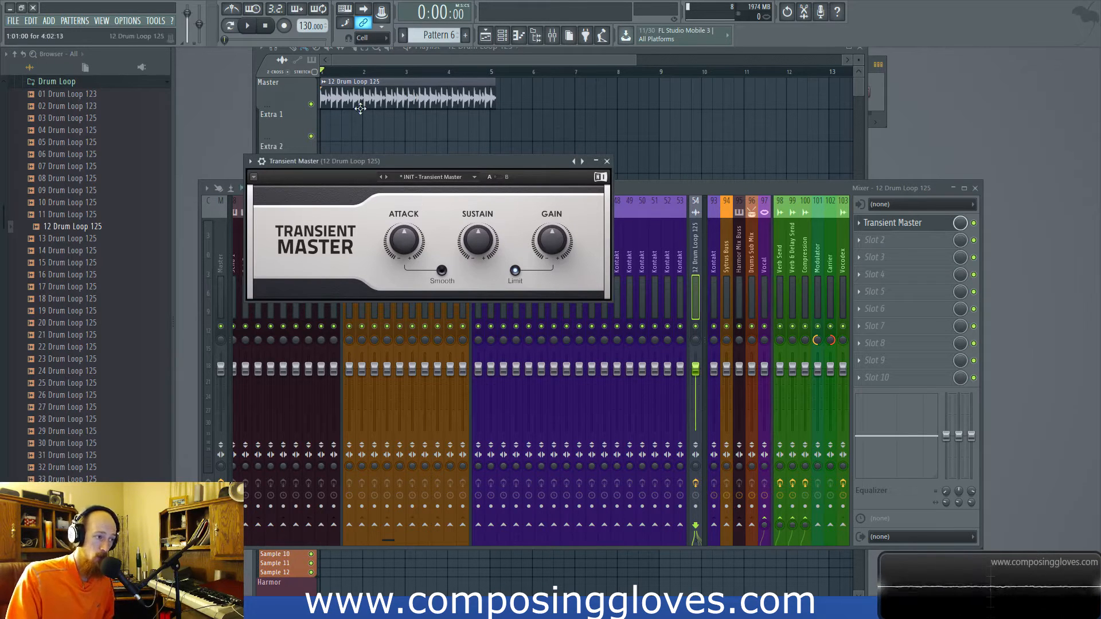
pyautogui.click(973, 223)
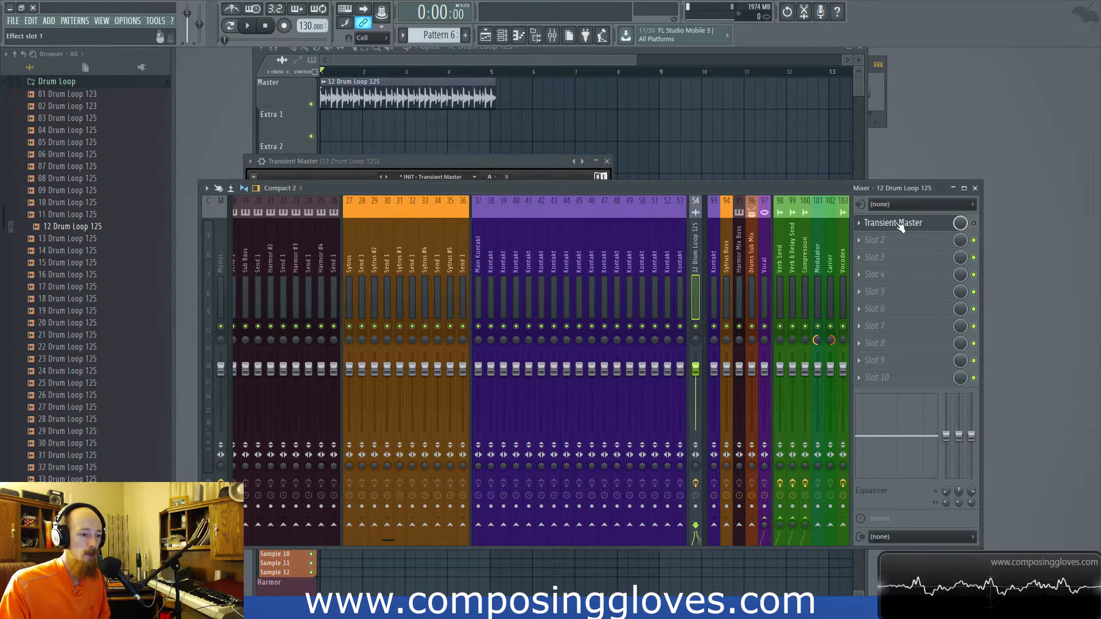
pyautogui.press('space')
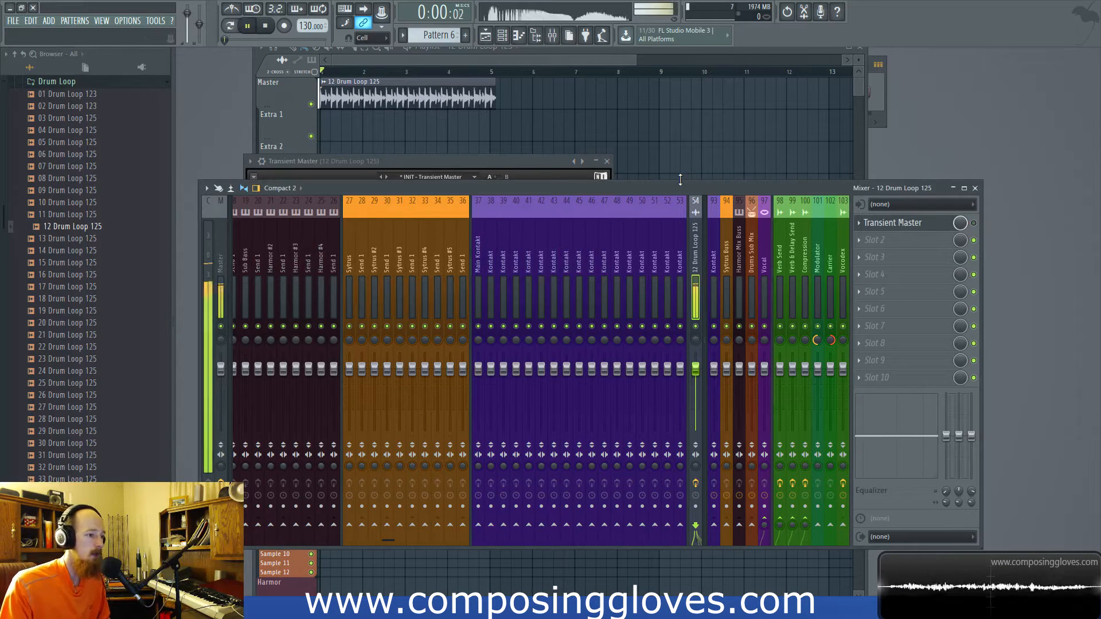
pyautogui.press('space')
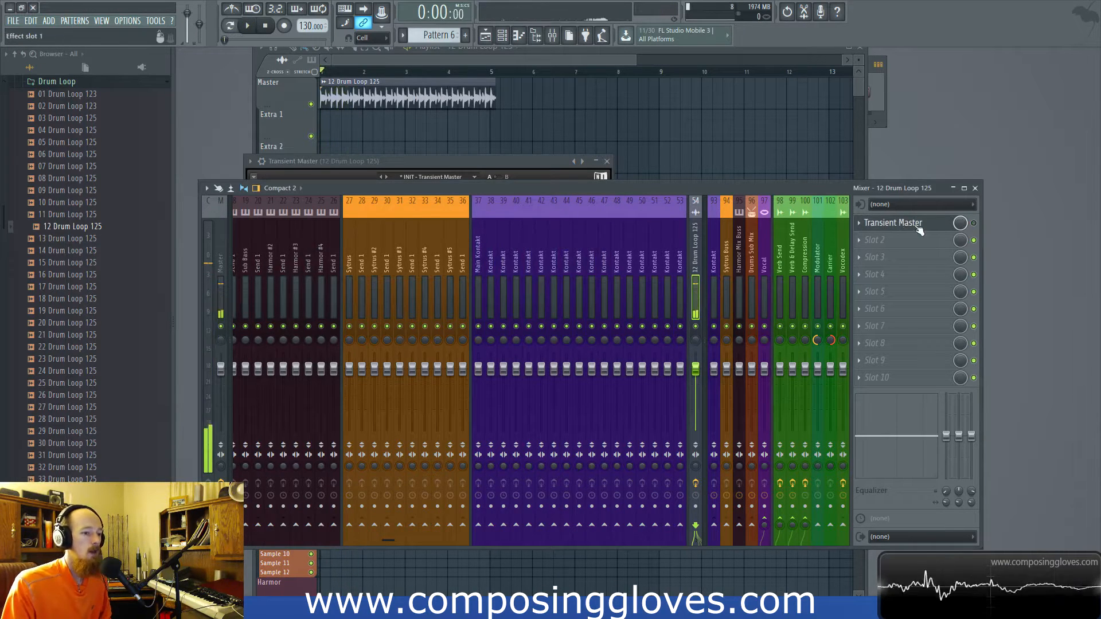
pyautogui.click(973, 223)
# - Set Transient Master's Sustain to -66% and play the drum loop to hear the shortened tails
pyautogui.click(892, 222)
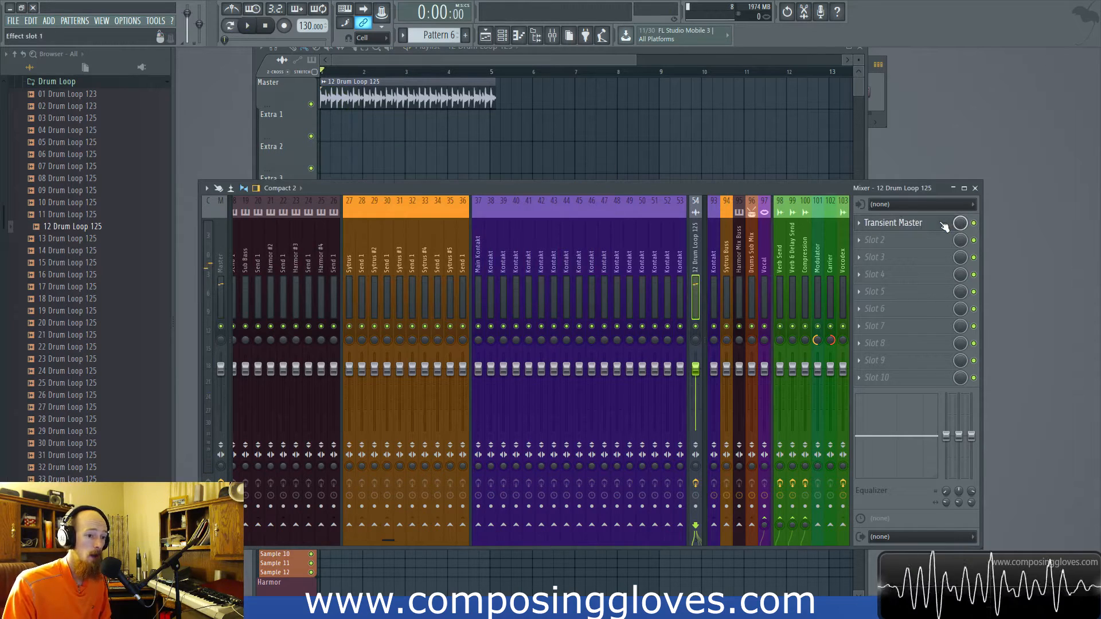
pyautogui.moveTo(477, 241); pyautogui.dragTo(478, 255)
pyautogui.press('space')
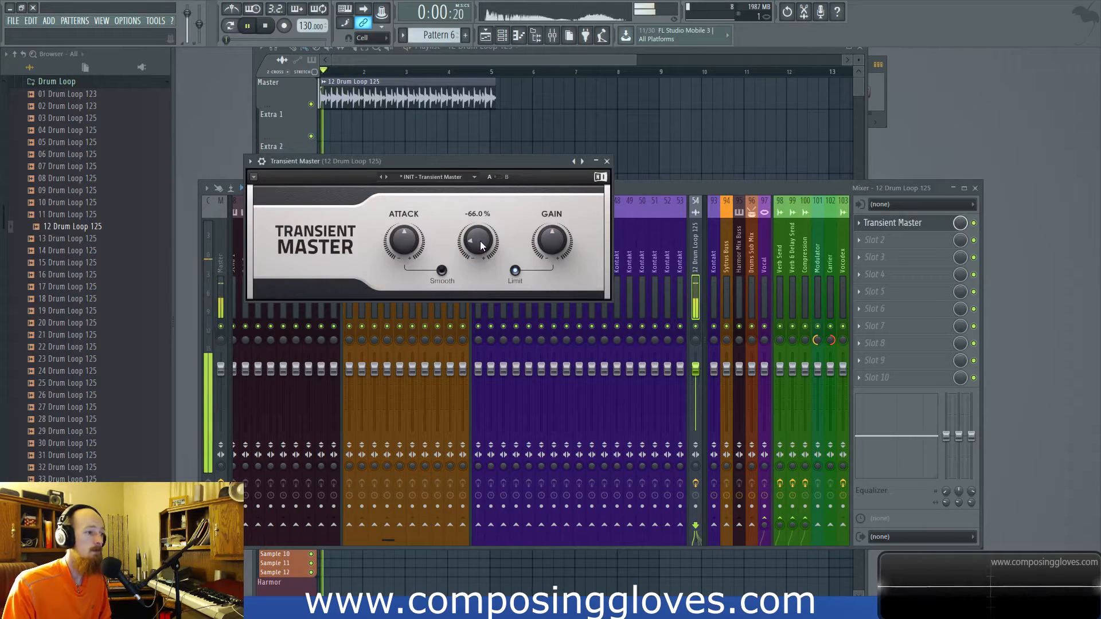
pyautogui.press('space')
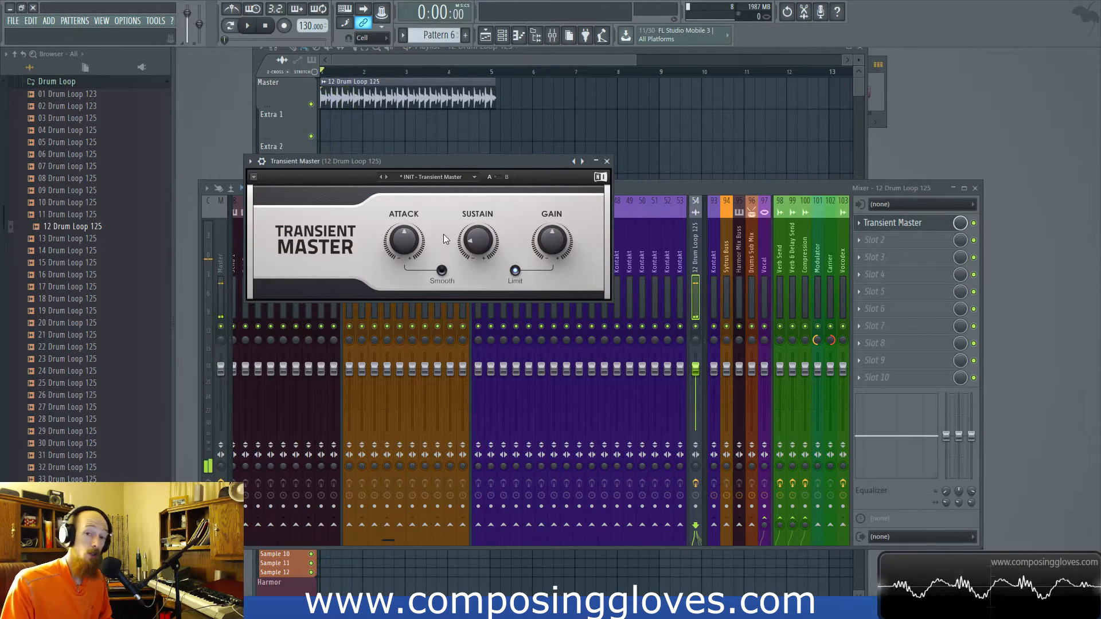
# - Raise Transient Master's Attack to 44% and audition the drum loop
pyautogui.moveTo(424, 246); pyautogui.dragTo(412, 255)
pyautogui.press('space')
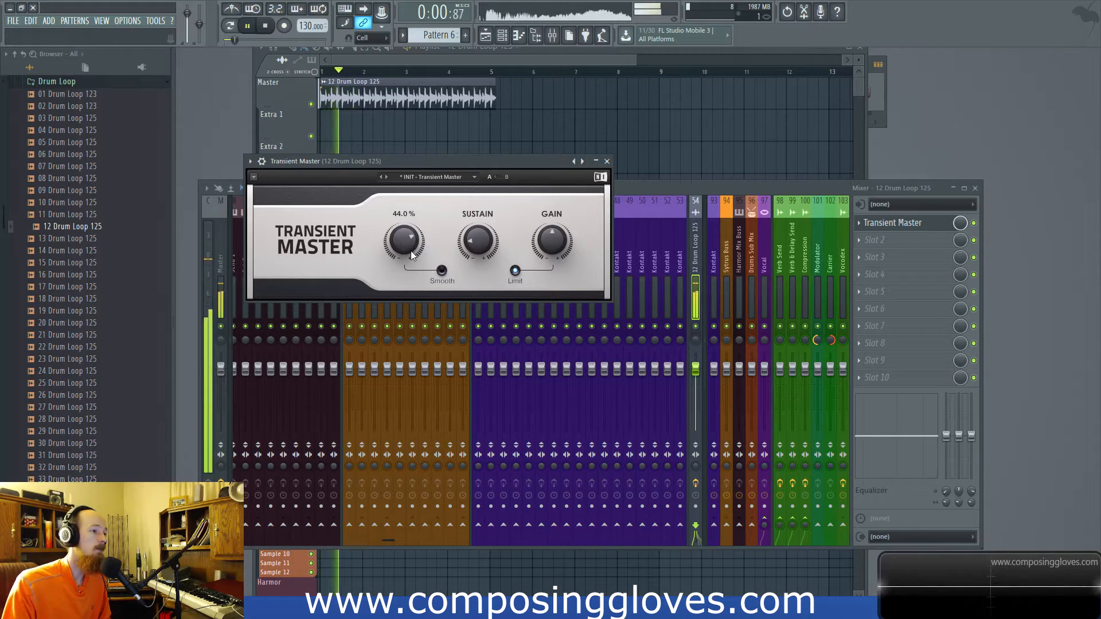
pyautogui.press('space')
# - Turn Attack far down, set Sustain to 52%, audition the drum loop, and return both knobs to centre
pyautogui.moveTo(400, 246); pyautogui.dragTo(400, 317)
pyautogui.moveTo(484, 238); pyautogui.dragTo(483, 202)
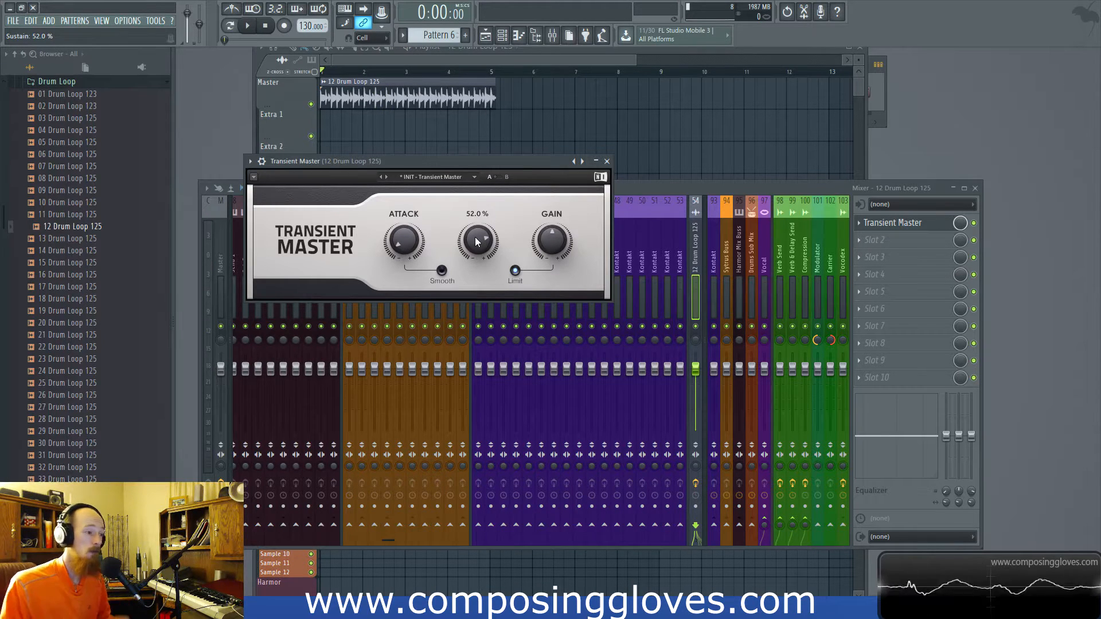
pyautogui.press('space')
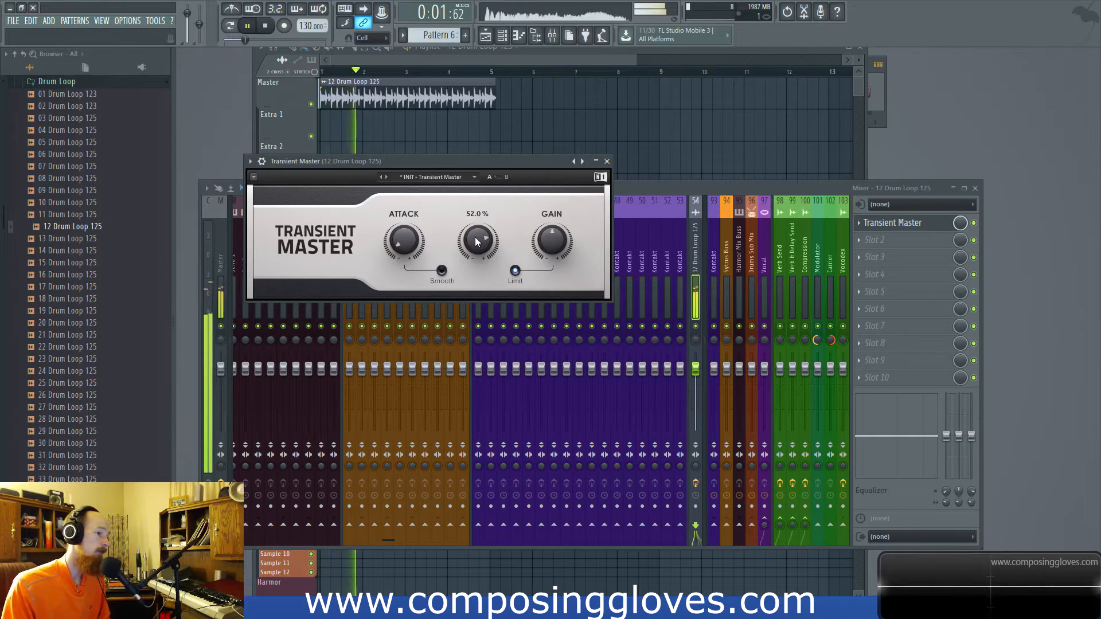
pyautogui.press('space')
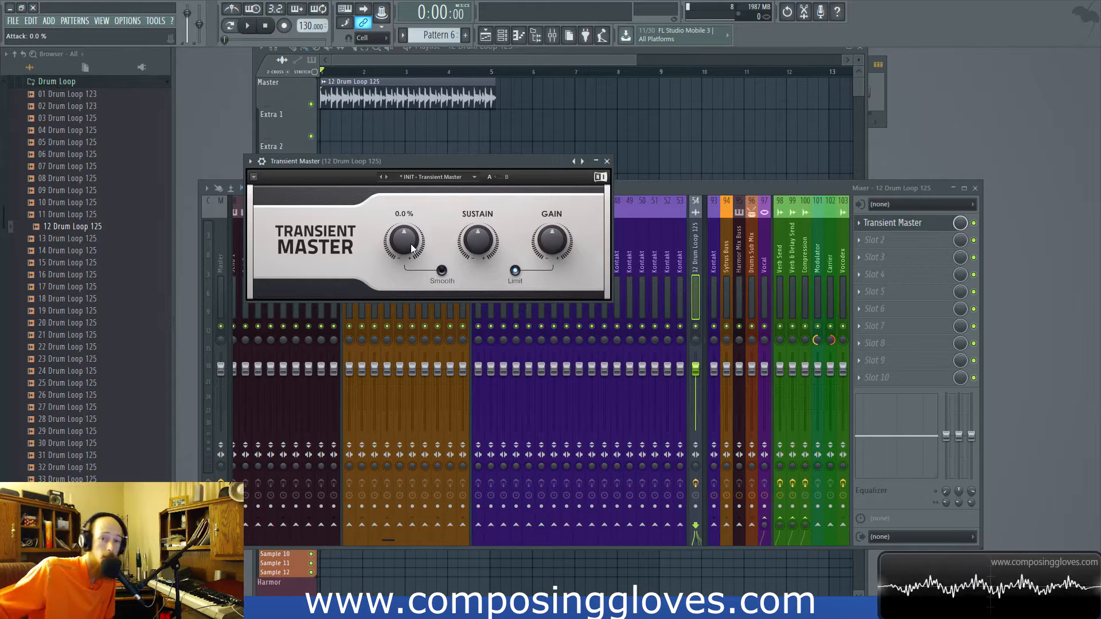
pyautogui.moveTo(480, 245); pyautogui.dragTo(478, 241)
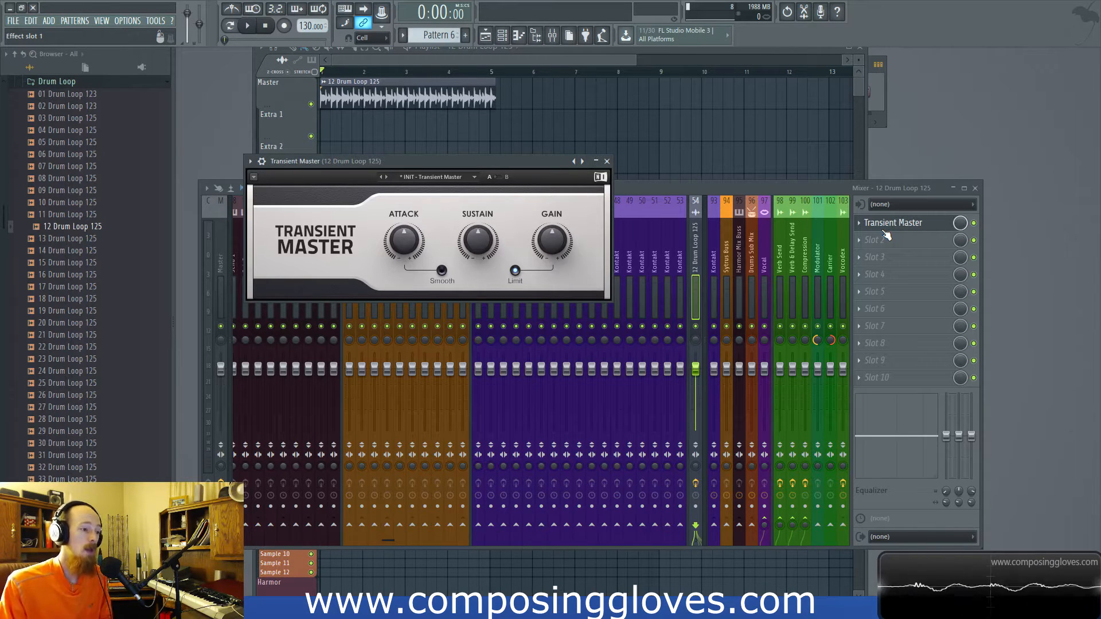
# - Load Transient Processor into effect slot 2 of the drum loop track and move its window over the mixer
pyautogui.click(886, 238)
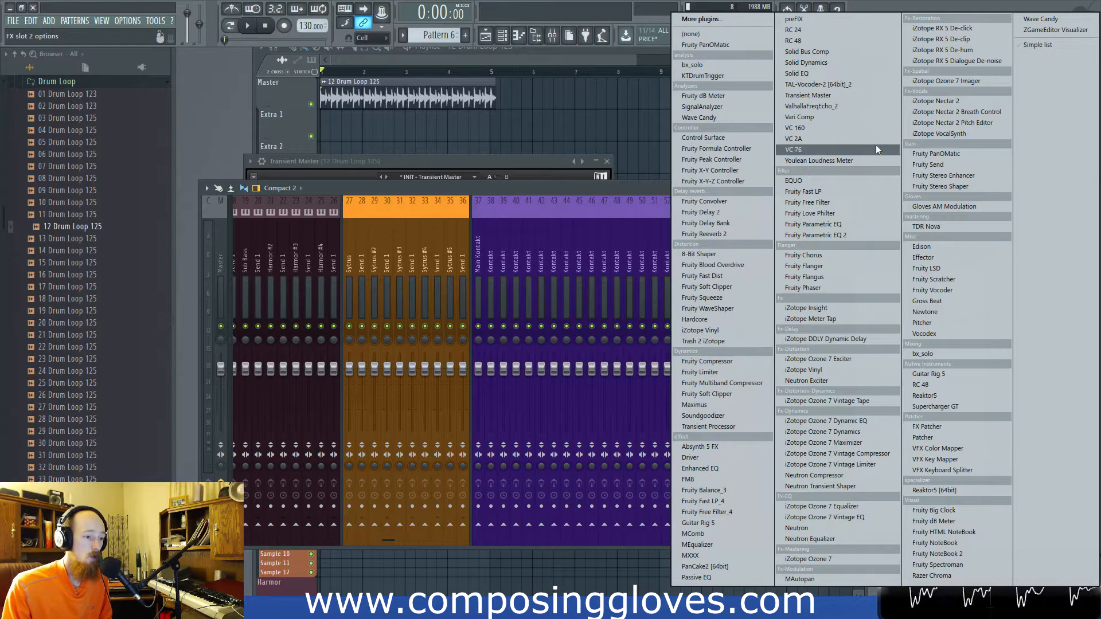
pyautogui.click(727, 425)
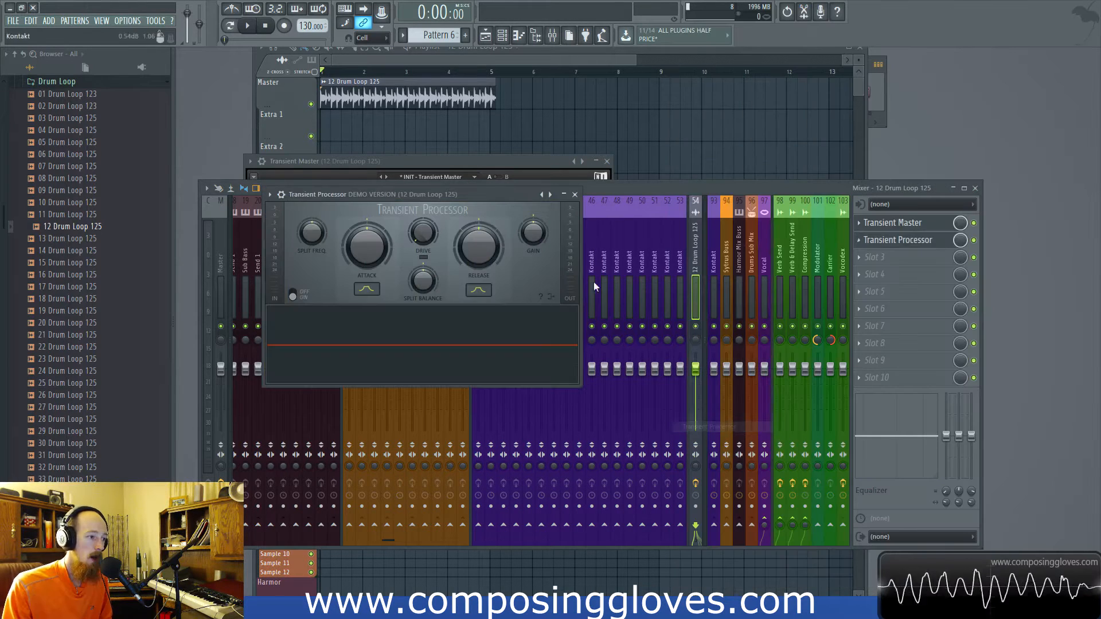
pyautogui.moveTo(479, 188); pyautogui.dragTo(597, 169)
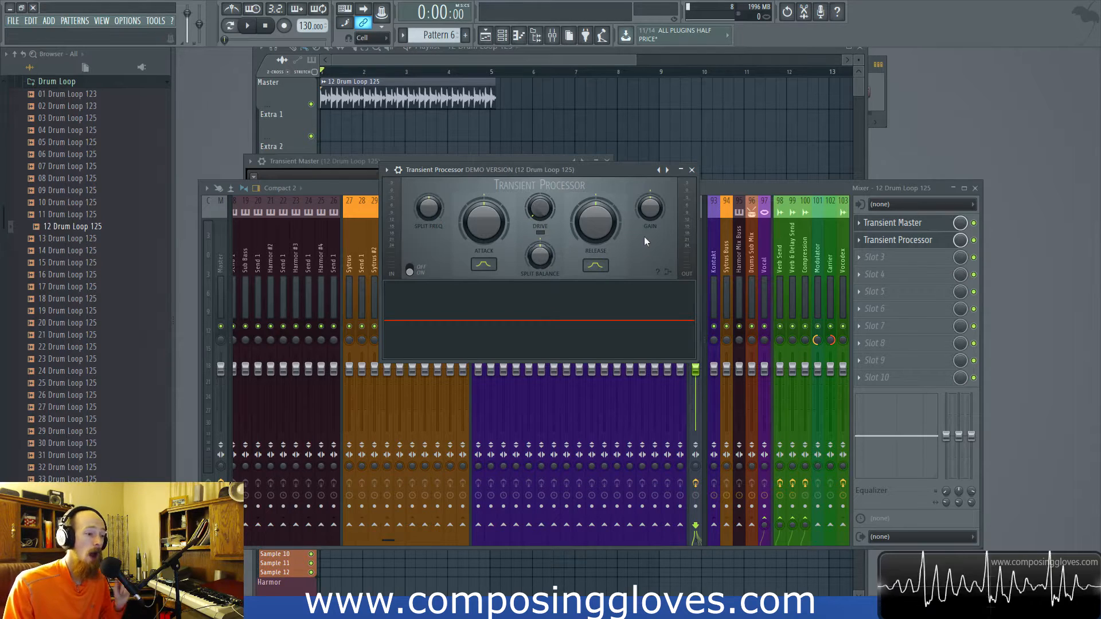
# - Close and disable Transient Processor in slot 2, and bring Transient Master back into view
pyautogui.click(692, 170)
pyautogui.click(973, 241)
pyautogui.click(911, 228)
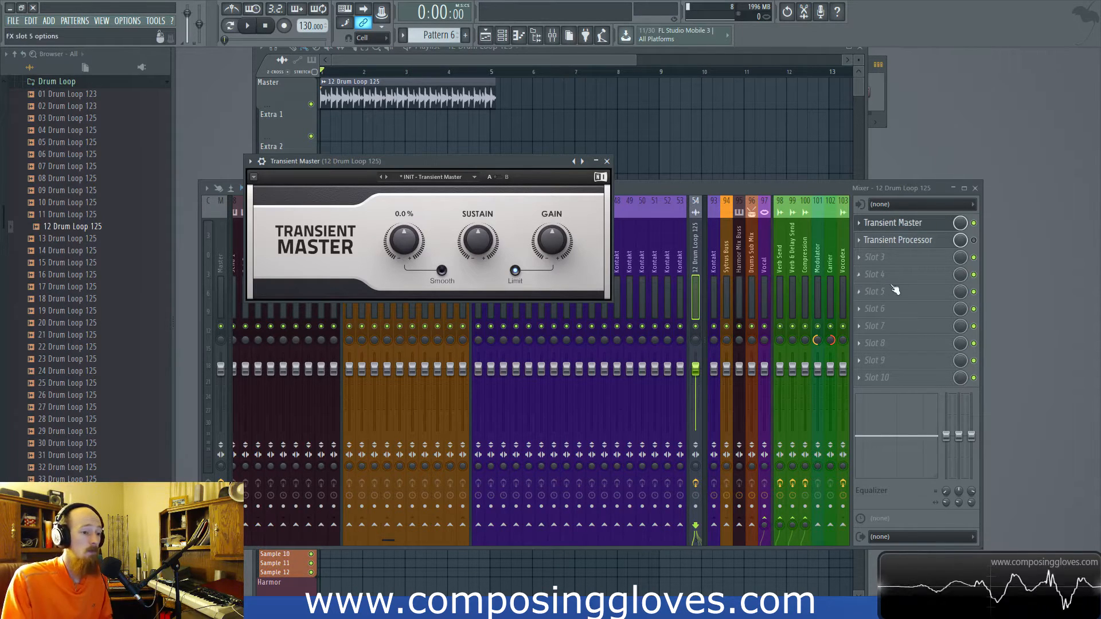
# - Load Maximus into effect slot 3 of the drum loop track and move its window aside
pyautogui.click(883, 259)
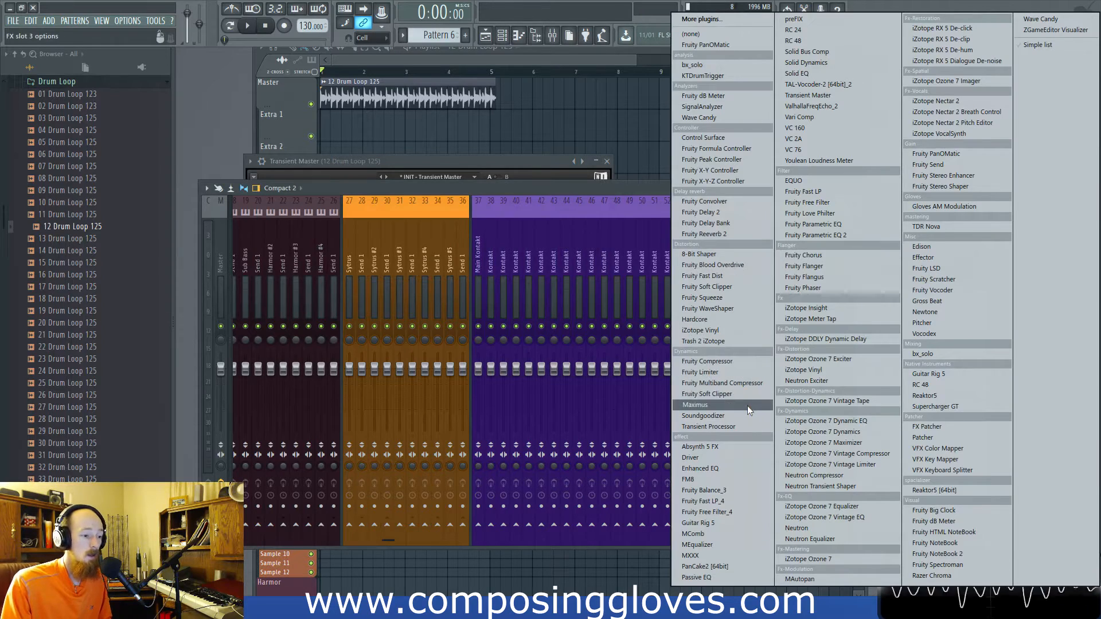
pyautogui.click(748, 405)
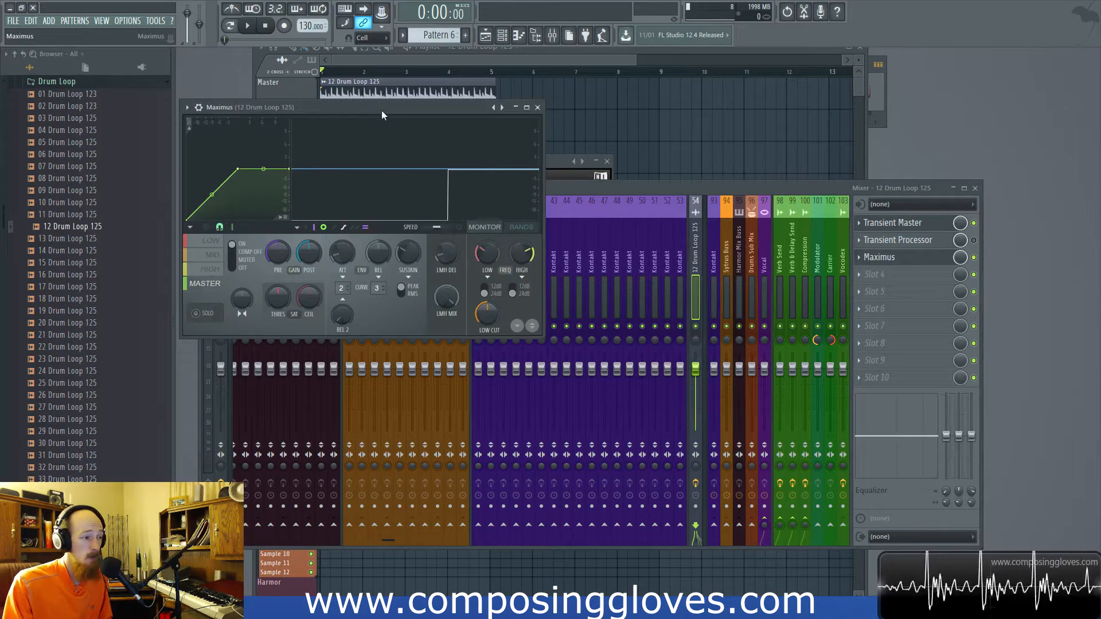
pyautogui.moveTo(381, 108); pyautogui.dragTo(664, 138)
pyautogui.rightClick(480, 203)
pyautogui.rightClick(480, 183)
pyautogui.rightClick(496, 207)
pyautogui.rightClick(497, 209)
pyautogui.click(504, 220)
pyautogui.rightClick(481, 205)
pyautogui.click(500, 219)
pyautogui.rightClick(481, 204)
pyautogui.click(500, 220)
# - Switch back and forth between the Maximus and Transient Master windows to compare their controls
pyautogui.moveTo(615, 147); pyautogui.dragTo(529, 178)
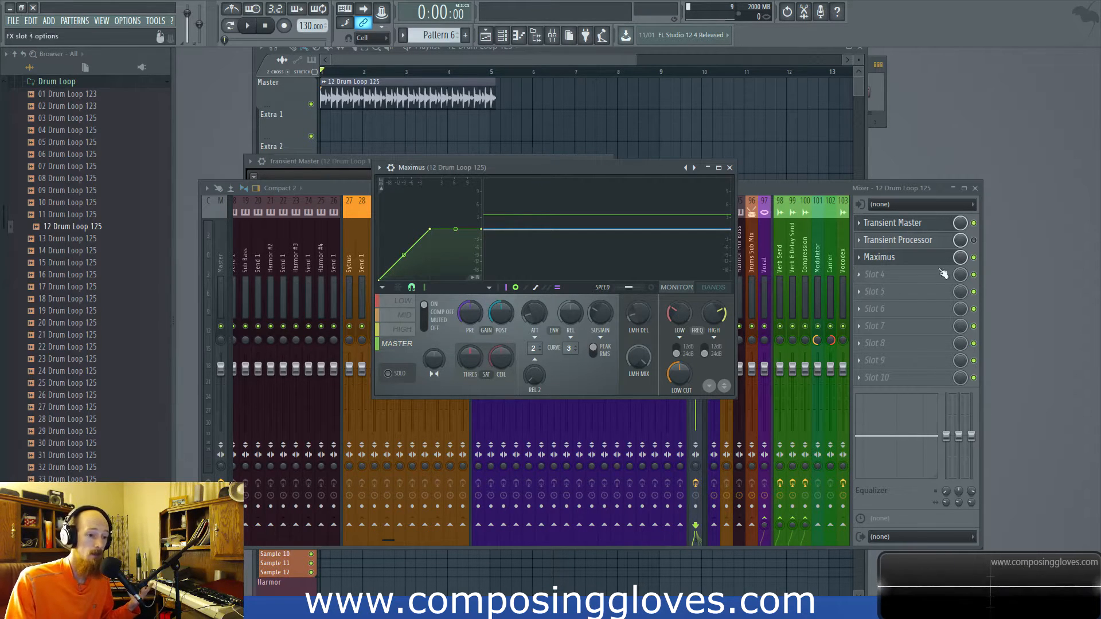
pyautogui.click(879, 257)
pyautogui.click(903, 224)
pyautogui.click(903, 227)
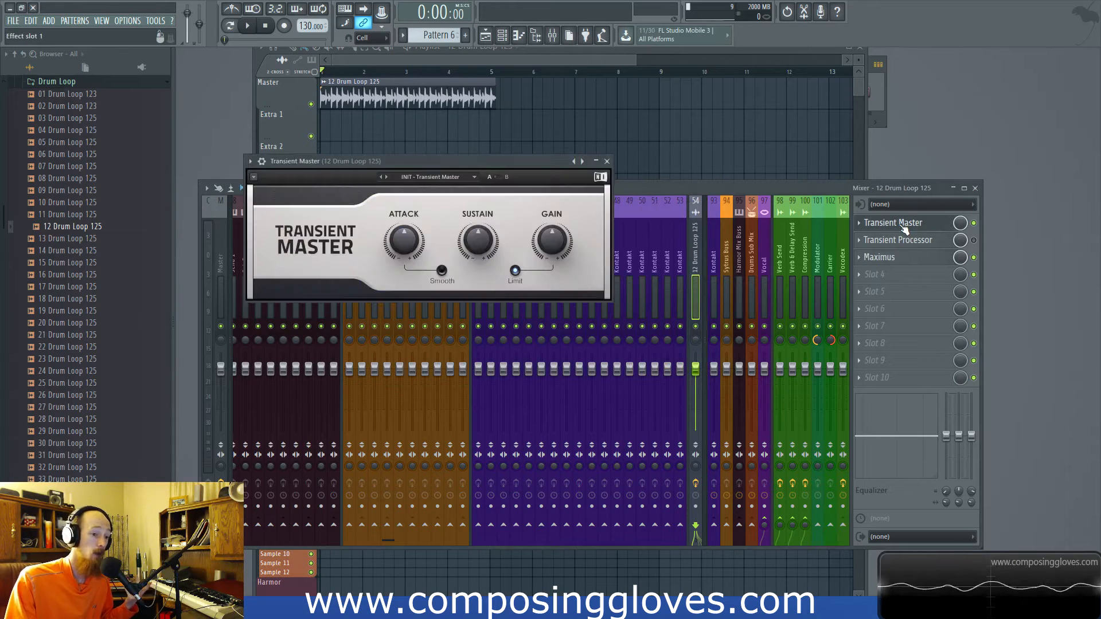
pyautogui.click(894, 256)
pyautogui.click(895, 259)
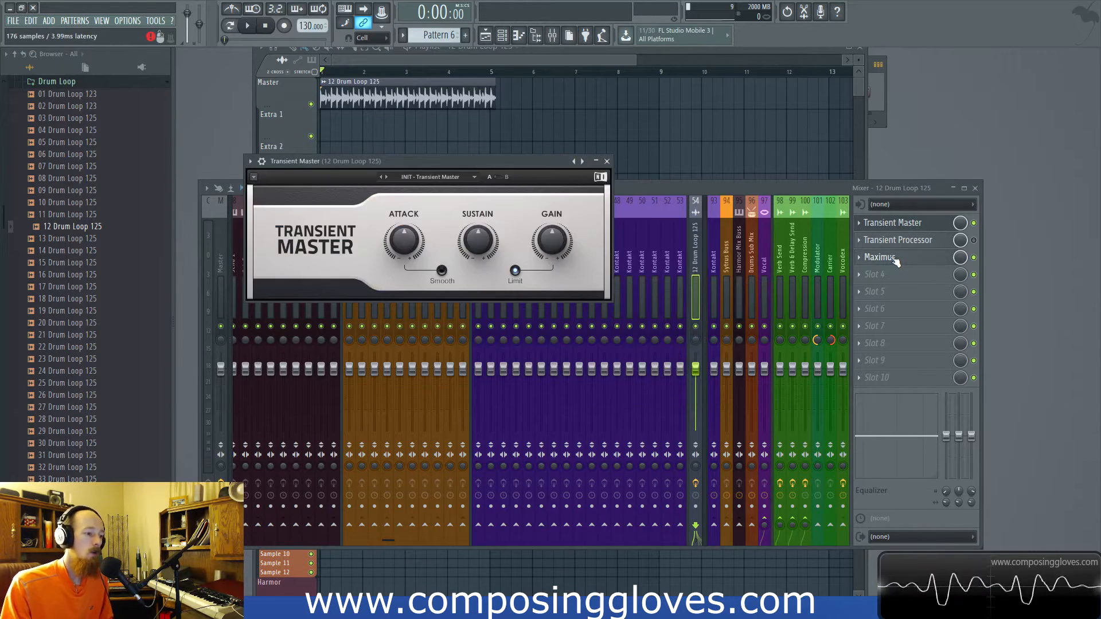
pyautogui.click(903, 223)
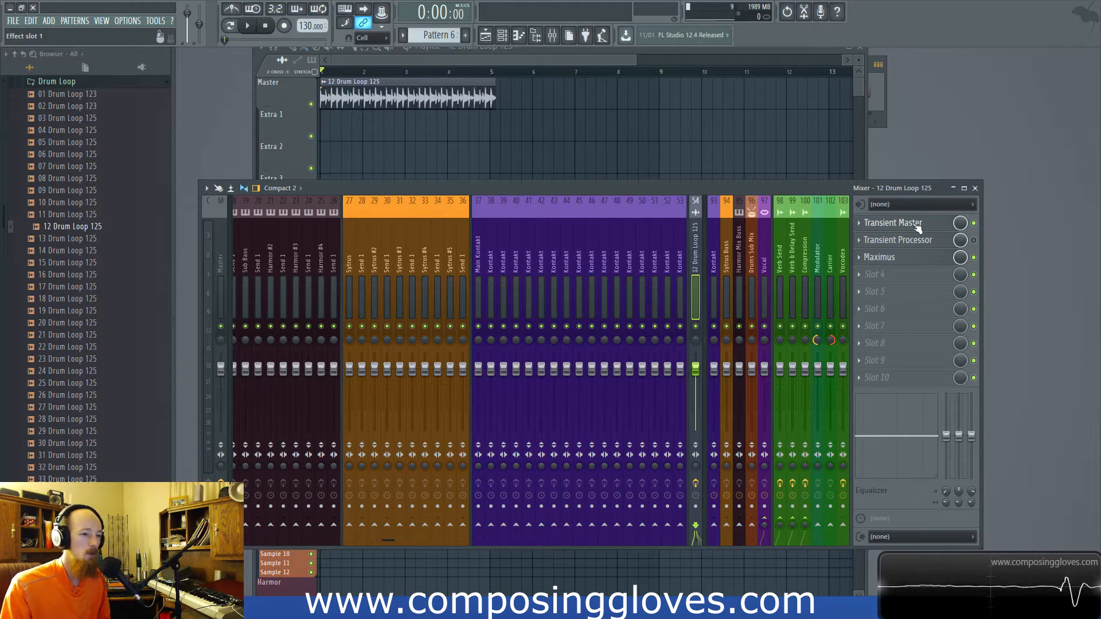
# - Reopen the Transient Master window and reposition it over the middle of the mixer
pyautogui.click(917, 229)
pyautogui.moveTo(522, 157); pyautogui.dragTo(573, 187)
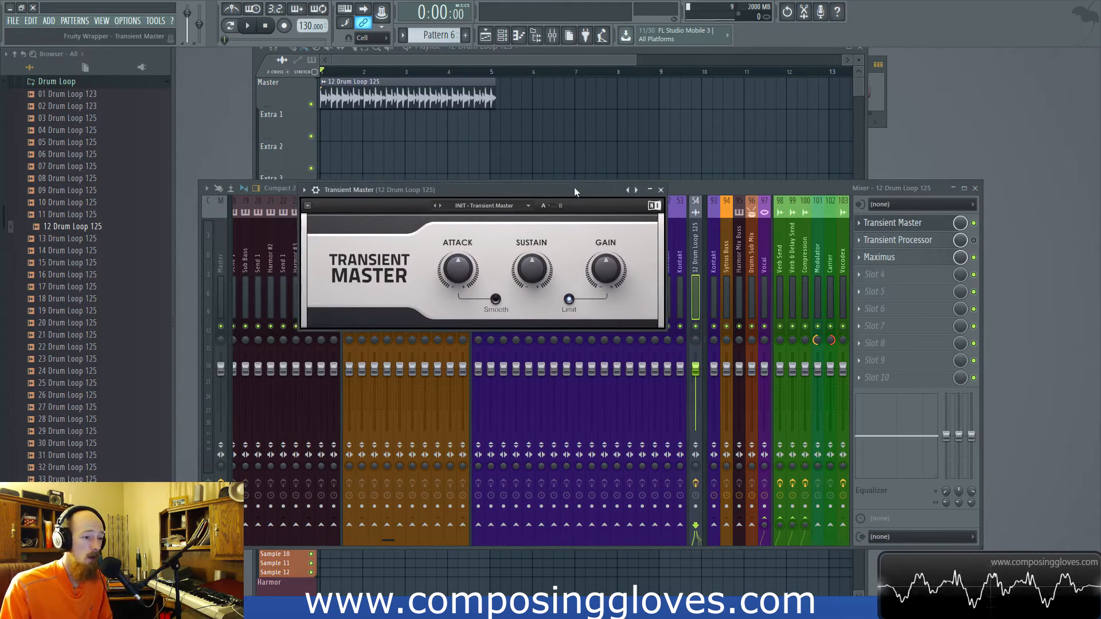
pyautogui.click(922, 259)
pyautogui.click(917, 223)
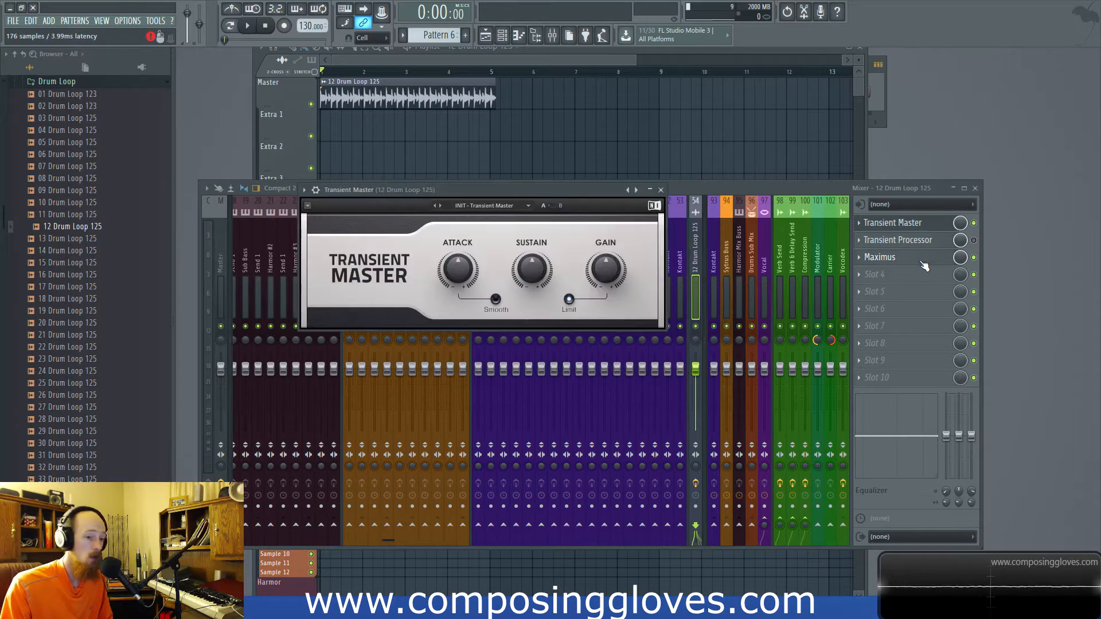
pyautogui.moveTo(517, 190); pyautogui.dragTo(596, 188)
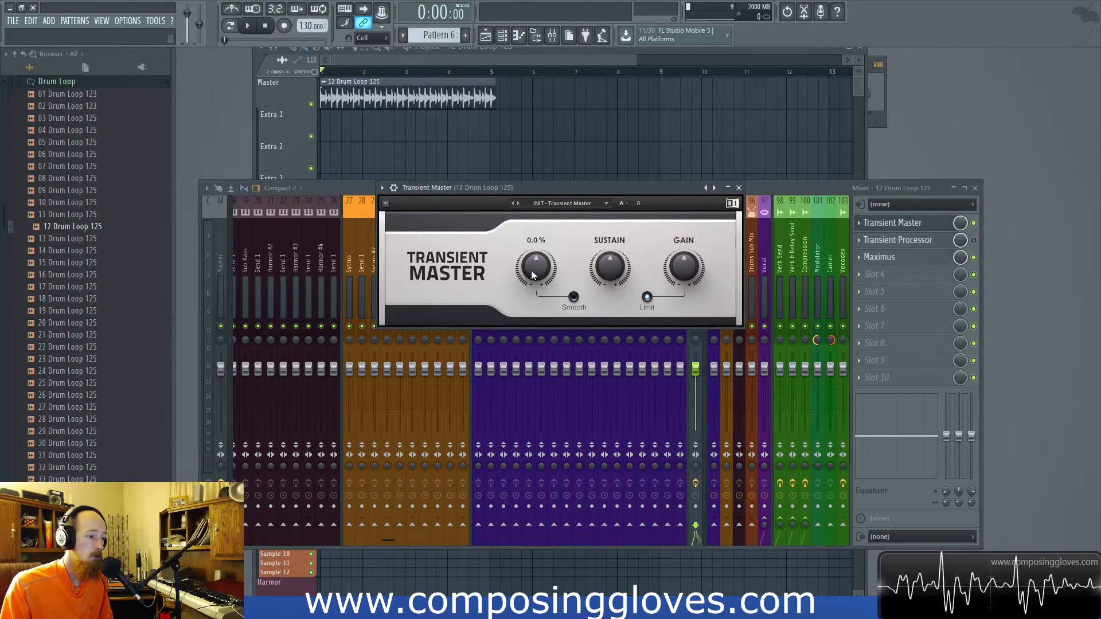
# - Set Transient Master's Attack to -100% and play the drum loop to hear the softened hits
pyautogui.moveTo(531, 270)
pyautogui.mouseDown()
pyautogui.moveTo(530, 241)
pyautogui.moveTo(531, 281)
pyautogui.moveTo(540, 269)
pyautogui.mouseUp()
pyautogui.press('space')
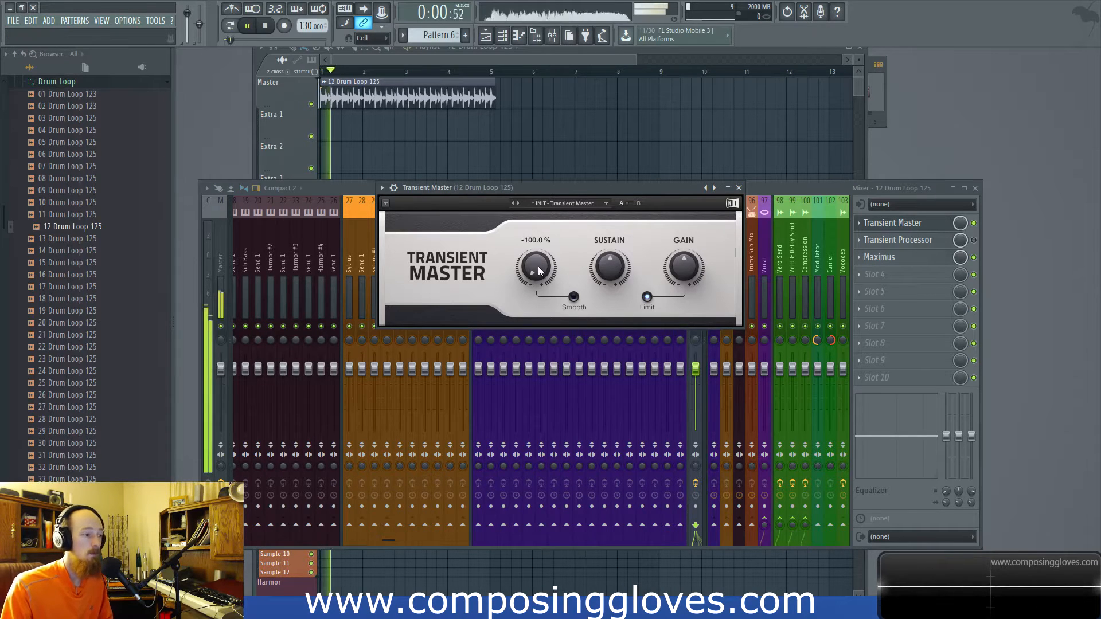
pyautogui.press('space')
# - Set Transient Master's Attack to 79% and play the drum loop to hear the sharpened hits
pyautogui.moveTo(540, 269)
pyautogui.mouseDown()
pyautogui.moveTo(540, 246)
pyautogui.moveTo(540, 285)
pyautogui.moveTo(539, 270)
pyautogui.mouseUp()
pyautogui.press('space')
pyautogui.press('space')
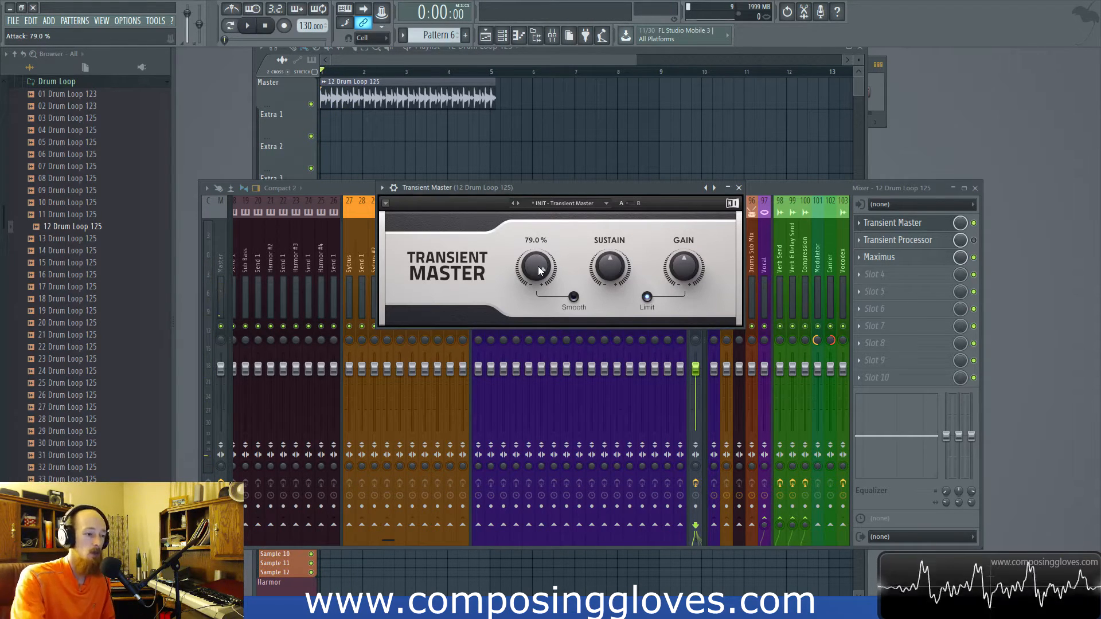
# - Bring Attack back to about 1%, set Sustain to -63%, and audition the drum loop
pyautogui.moveTo(540, 271); pyautogui.dragTo(539, 299)
pyautogui.moveTo(592, 268); pyautogui.dragTo(607, 266)
pyautogui.press('space')
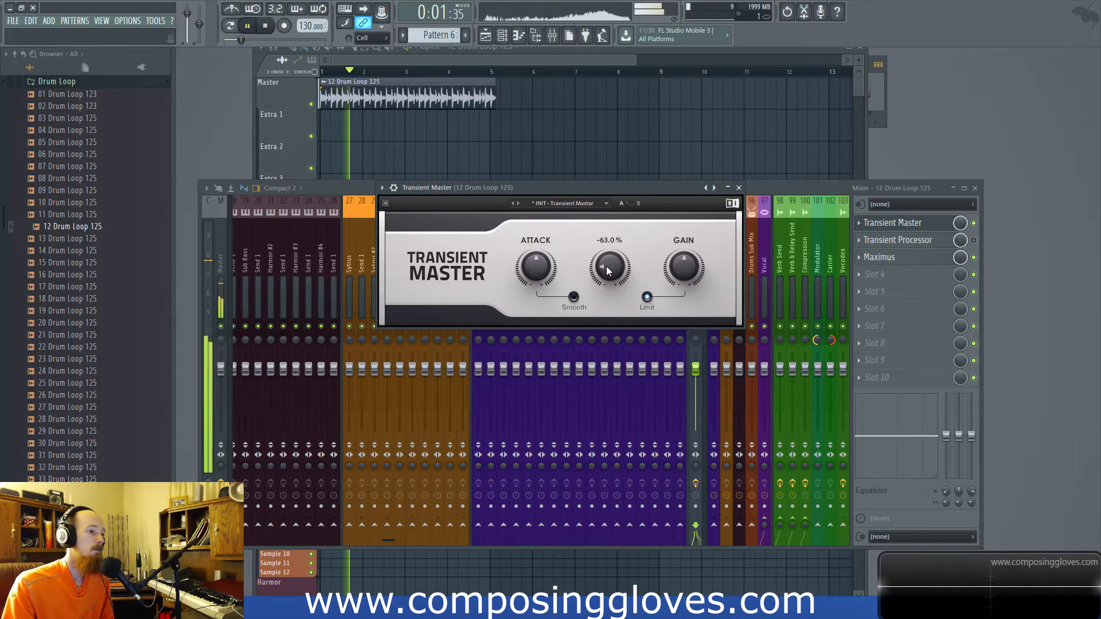
pyautogui.press('space')
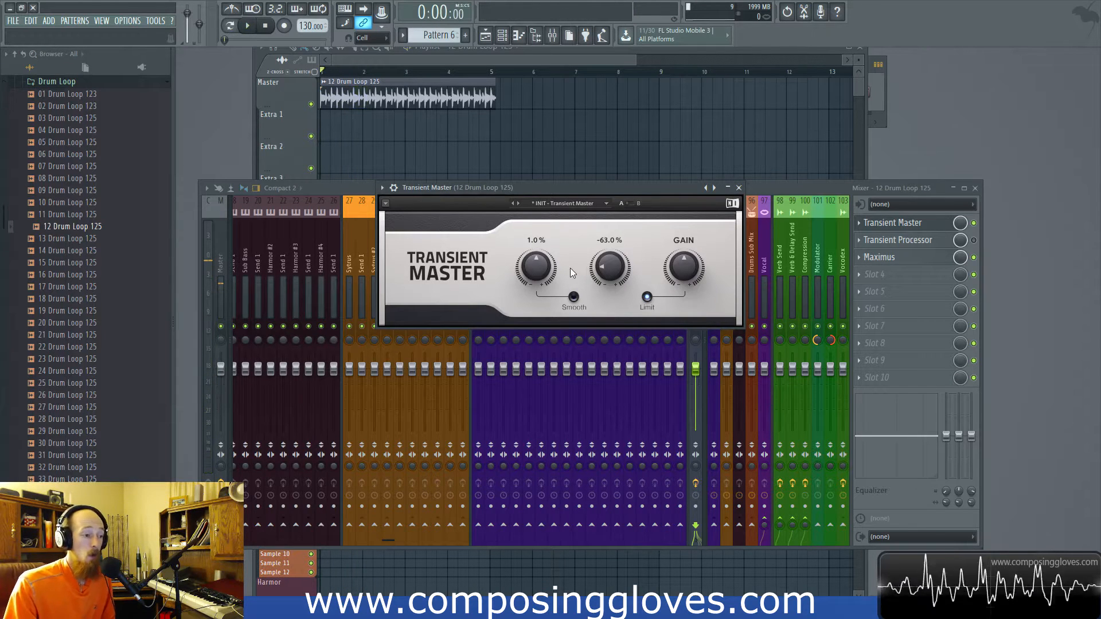
# - Try Attack at 36%, return both Attack and Sustain to centre, and move the Transient Master window slightly
pyautogui.moveTo(536, 266); pyautogui.dragTo(536, 252)
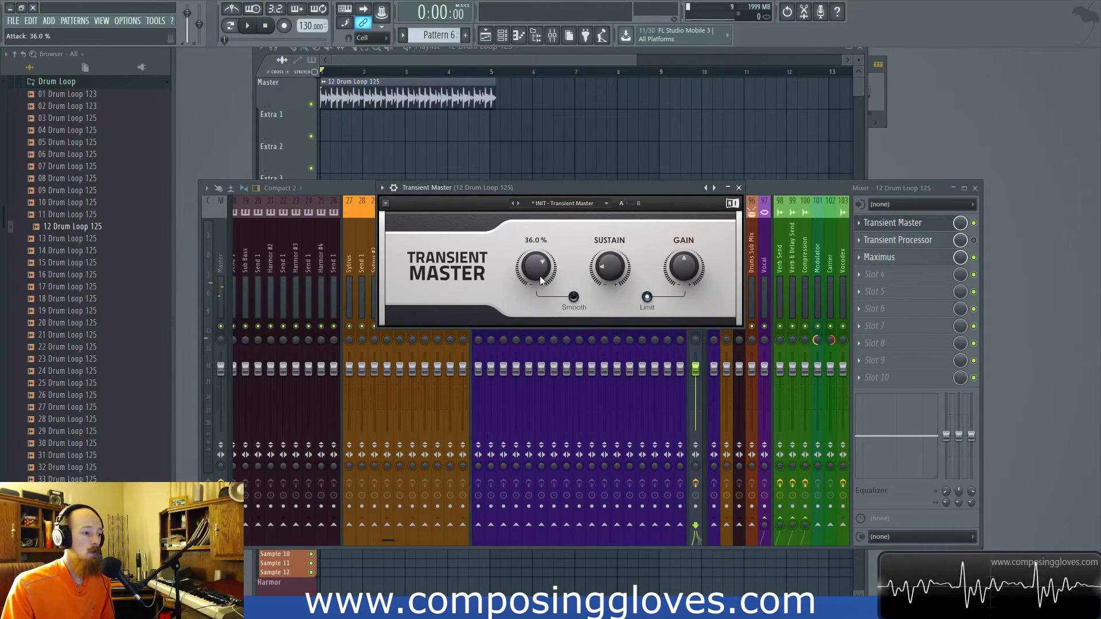
pyautogui.moveTo(539, 277); pyautogui.dragTo(539, 301)
pyautogui.moveTo(609, 267); pyautogui.dragTo(610, 281)
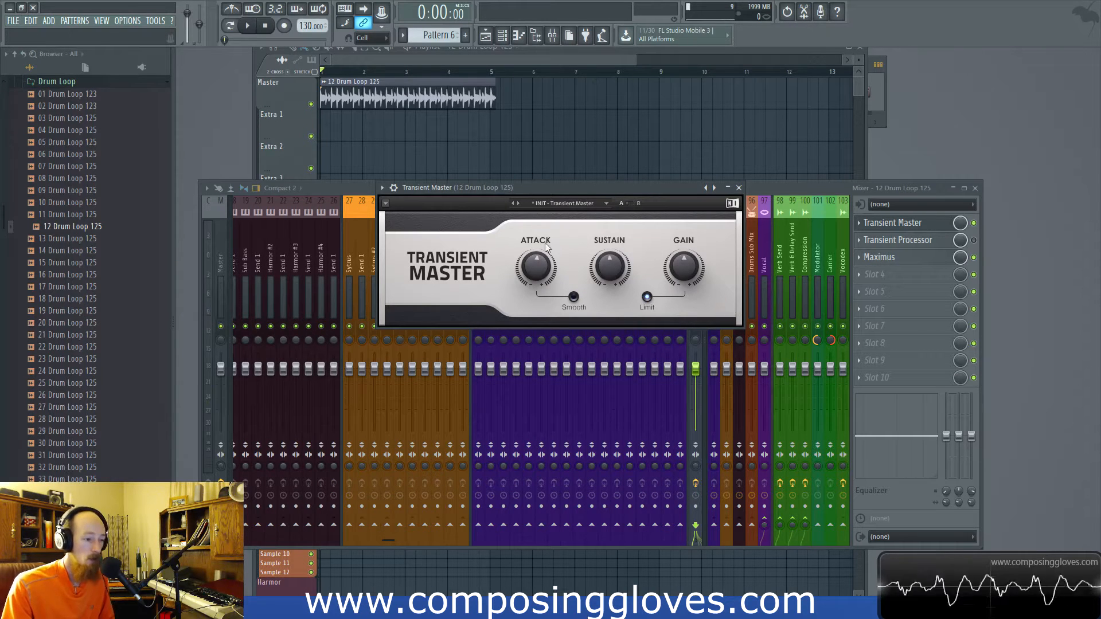
pyautogui.moveTo(599, 194)
pyautogui.mouseDown()
pyautogui.moveTo(612, 170)
pyautogui.moveTo(607, 183)
pyautogui.mouseUp()
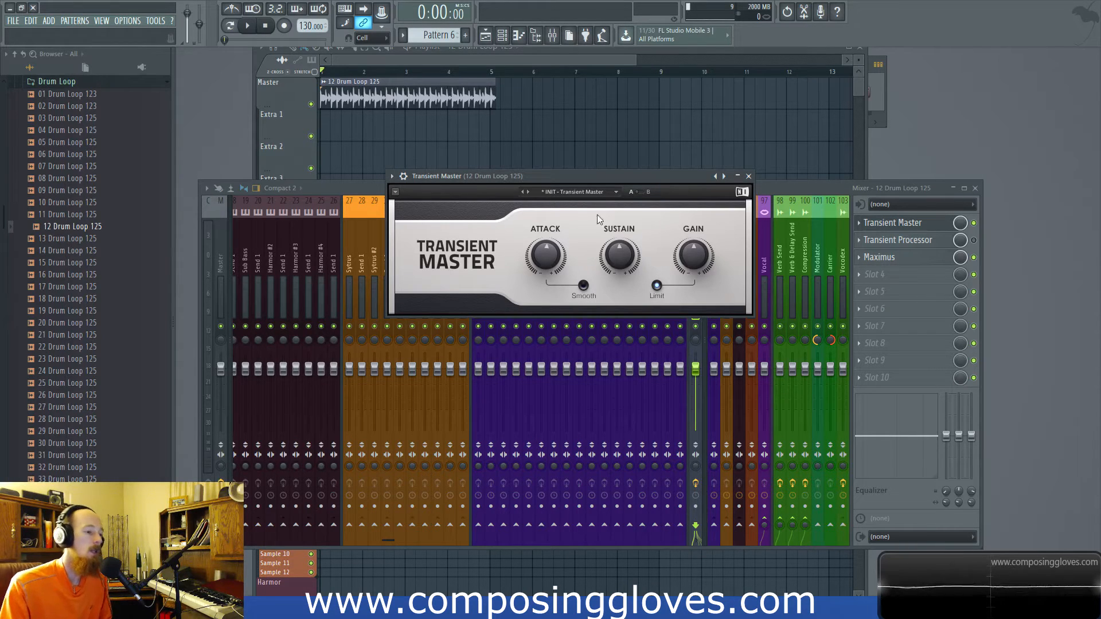
# - Set Transient Master's Attack to 61% and enable its Smooth option
pyautogui.scroll(-2, 612, 261)
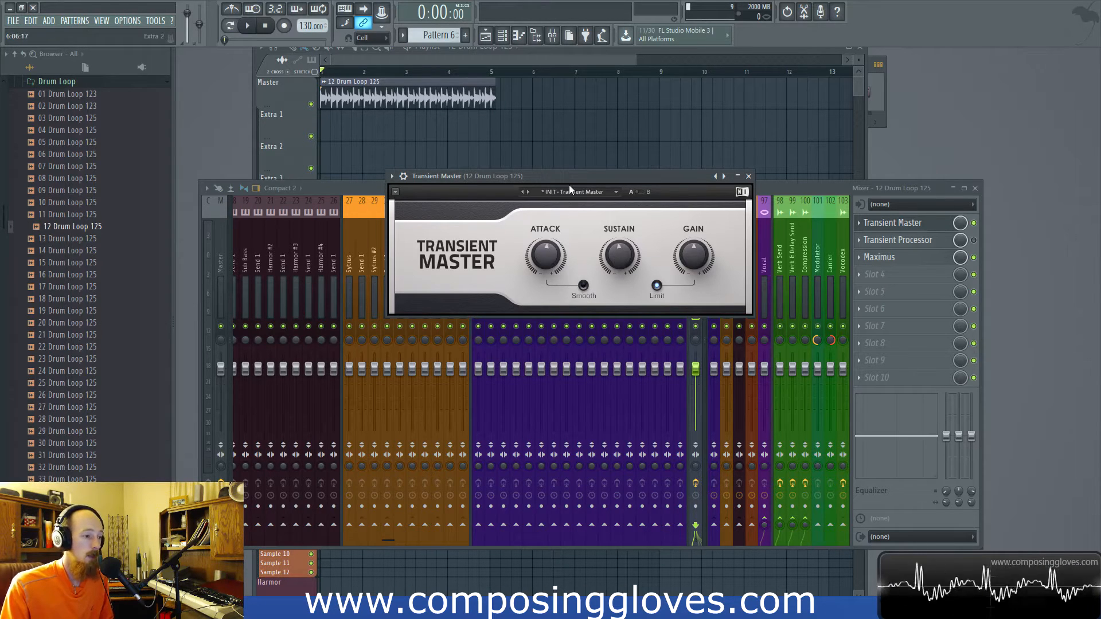
pyautogui.moveTo(542, 253); pyautogui.dragTo(542, 201)
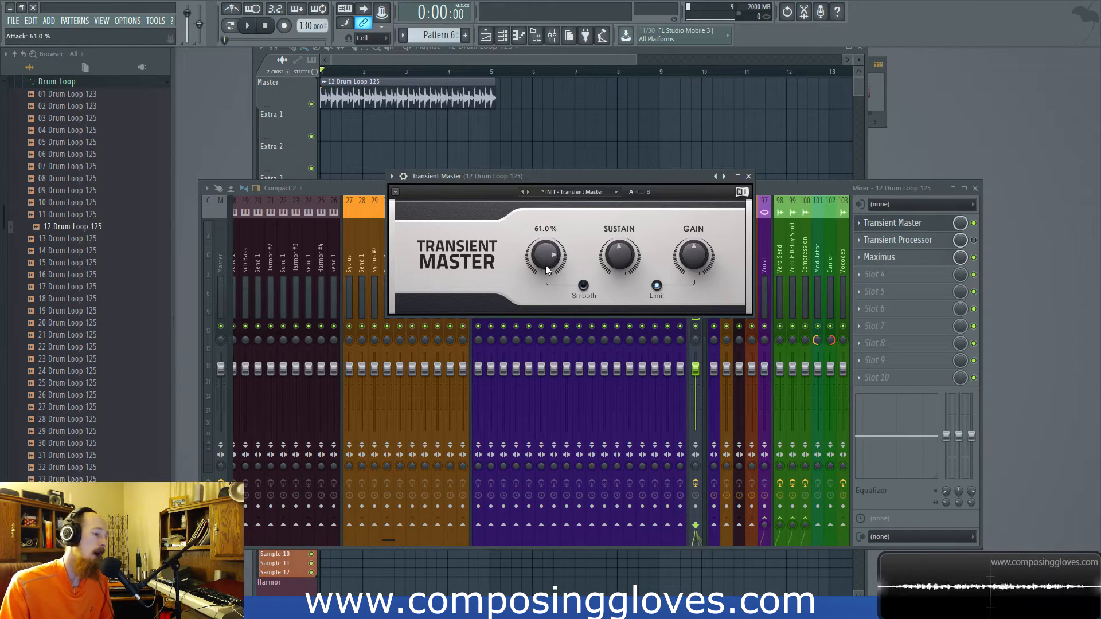
pyautogui.click(582, 284)
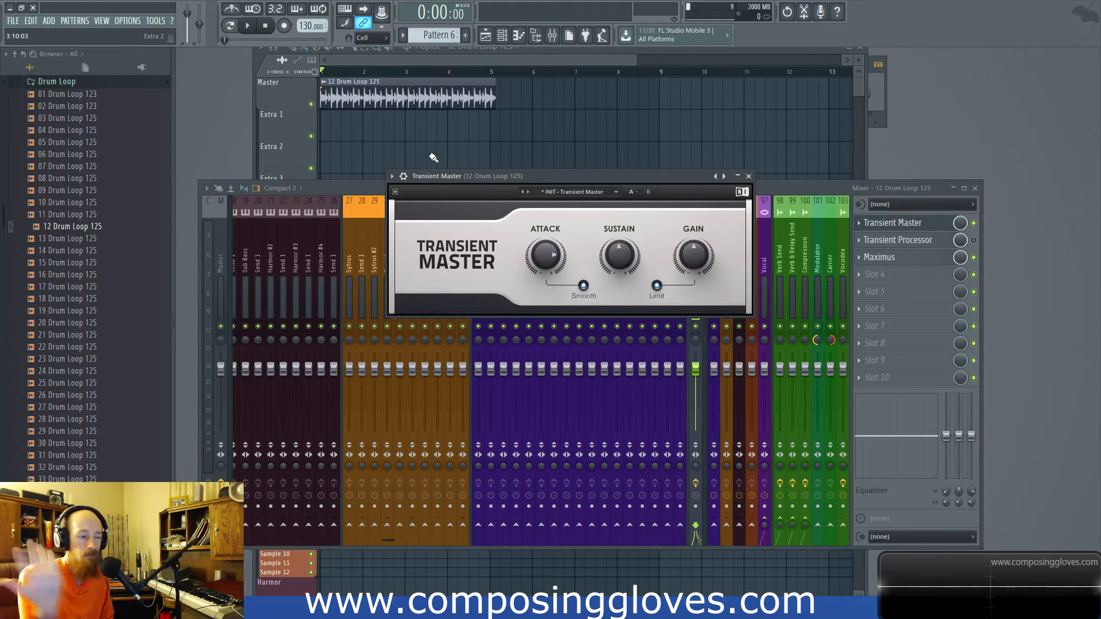
# - Raise Transient Master's Attack further, set Sustain to -74%, and audition the drum loop with Smooth off
pyautogui.moveTo(559, 261); pyautogui.dragTo(618, 289)
pyautogui.moveTo(617, 246); pyautogui.dragTo(621, 271)
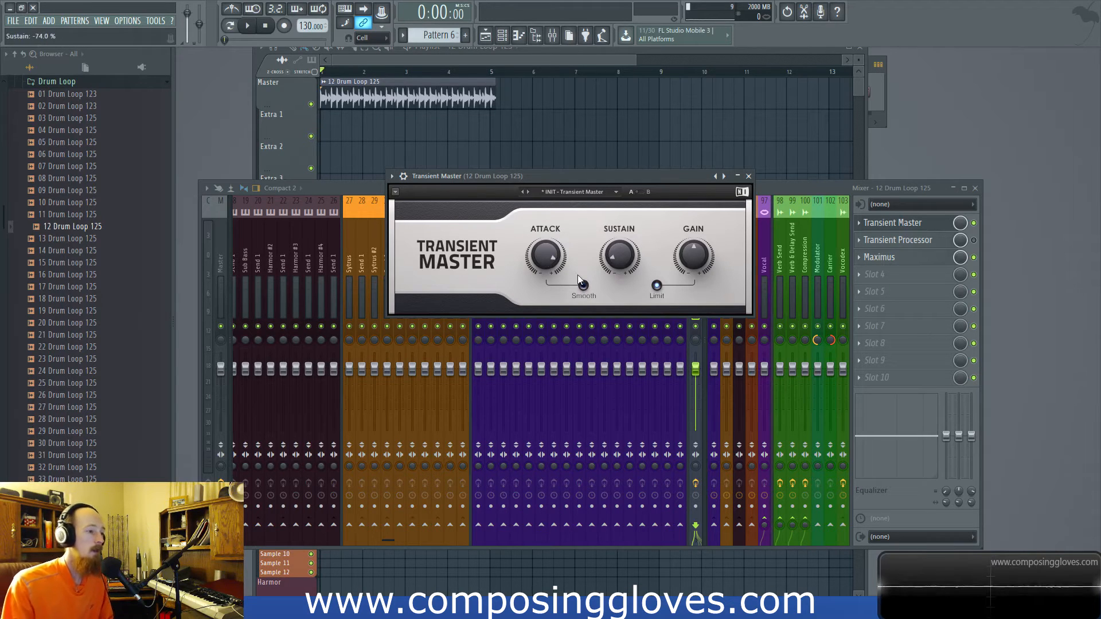
pyautogui.press('space')
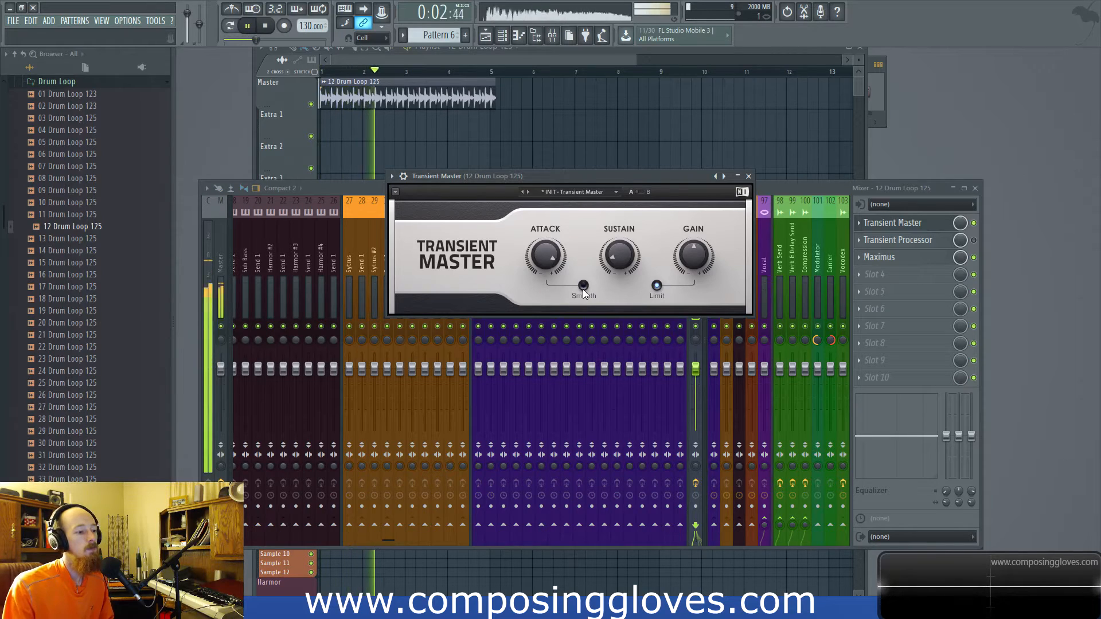
pyautogui.press('space')
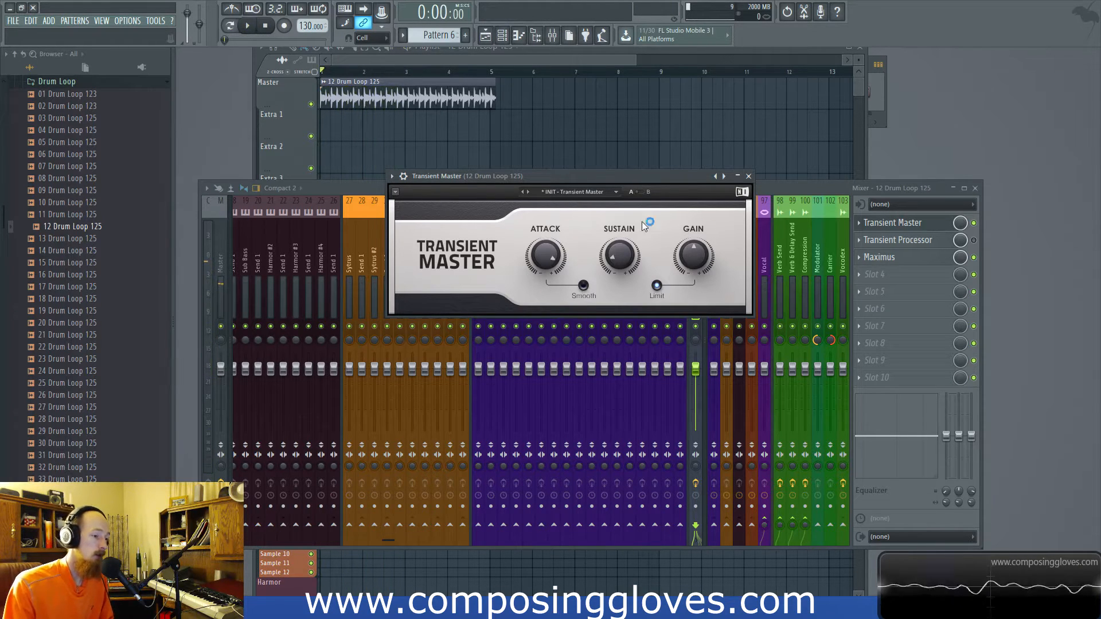
# - Compare the drum loop's sound with Smooth on, off, and on again, playing it back each time
pyautogui.click(584, 288)
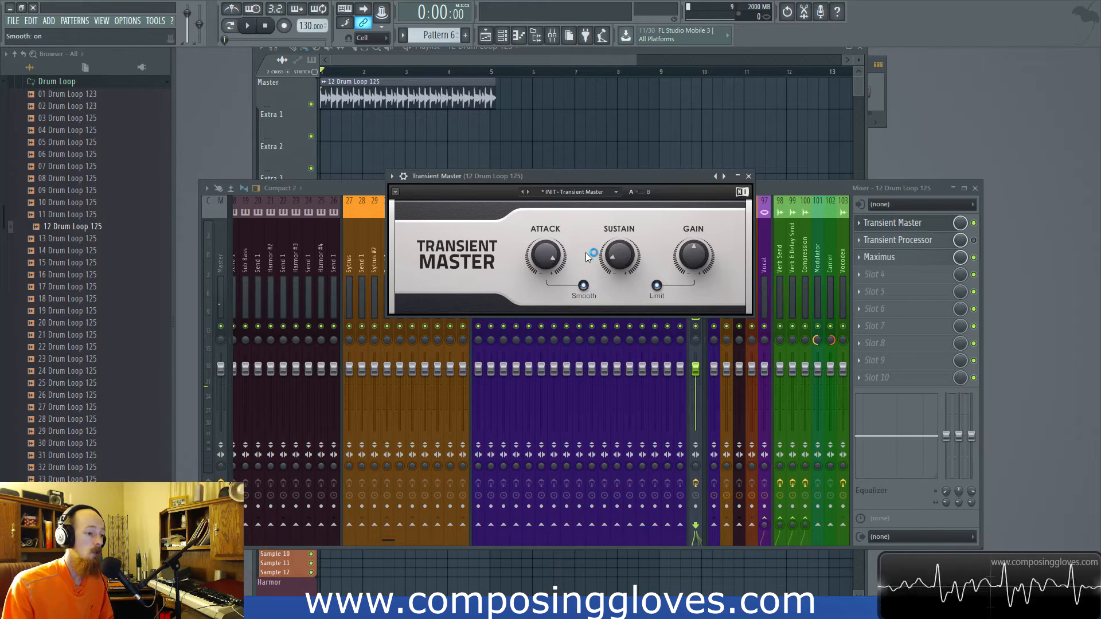
pyautogui.press('space')
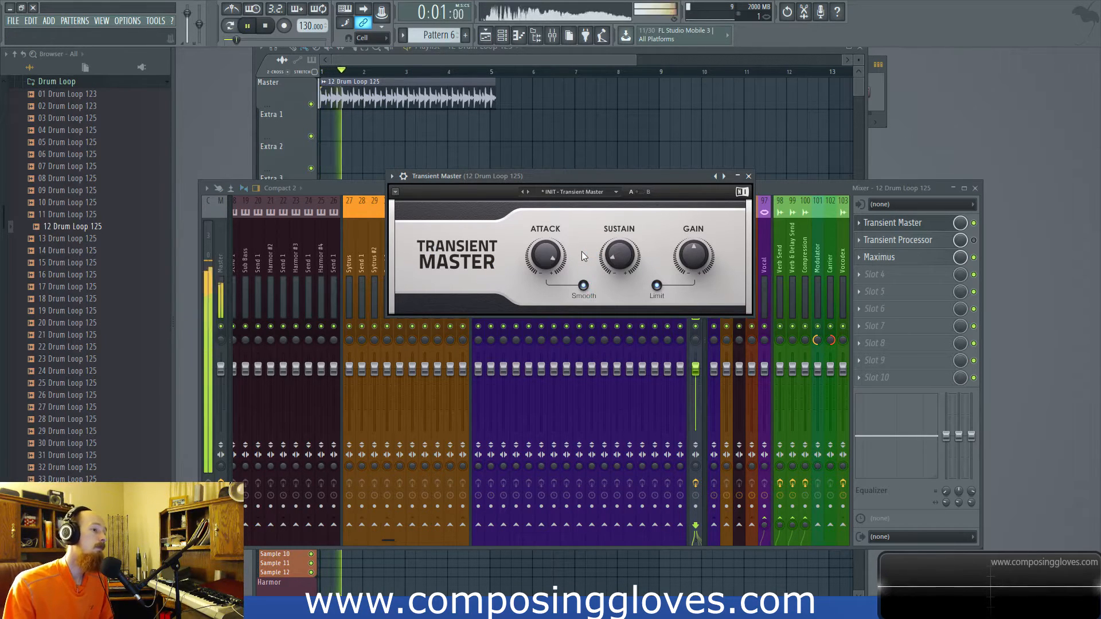
pyautogui.press('space')
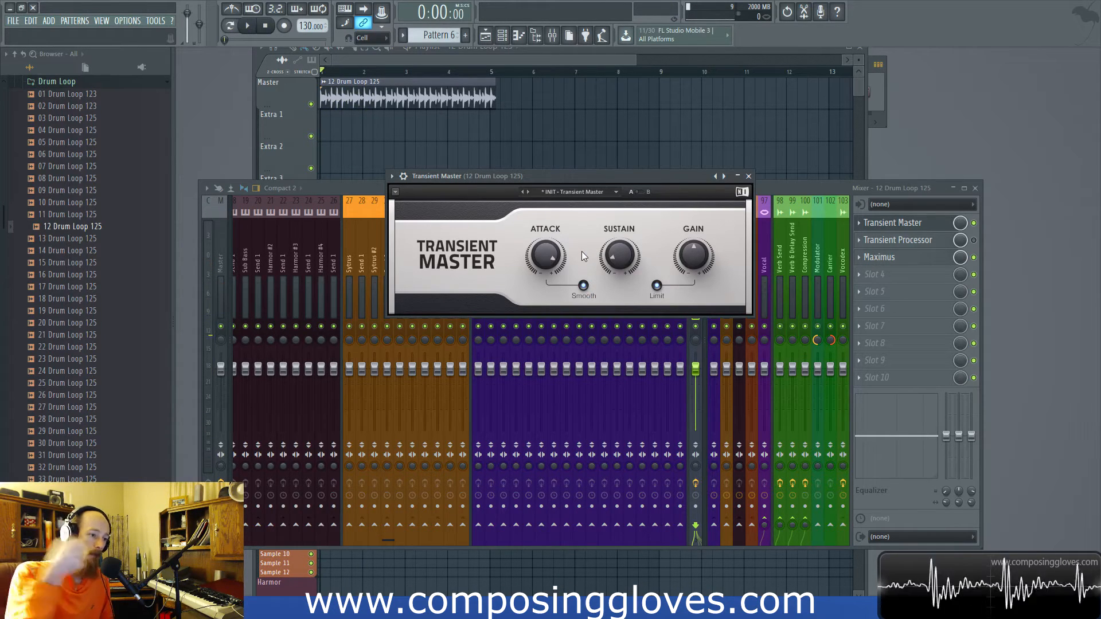
pyautogui.click(582, 286)
pyautogui.press('space')
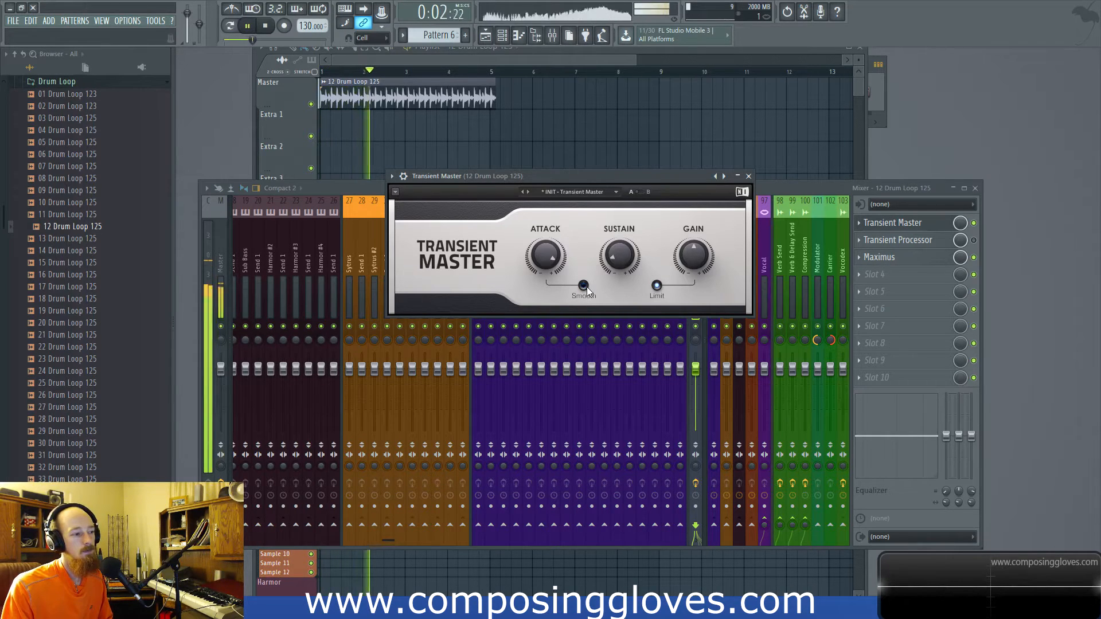
pyautogui.press('space')
pyautogui.click(583, 286)
pyautogui.press('space')
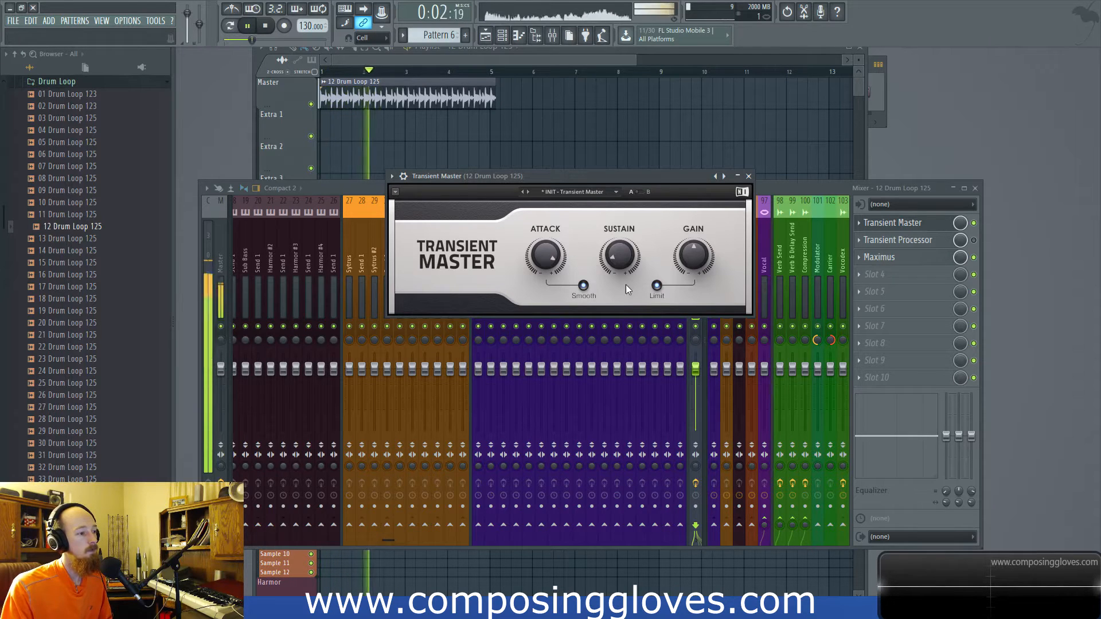
pyautogui.press('space')
# - Reset Attack and Sustain to 0%, bypass Transient Master, and close its window
pyautogui.moveTo(545, 257); pyautogui.dragTo(545, 272)
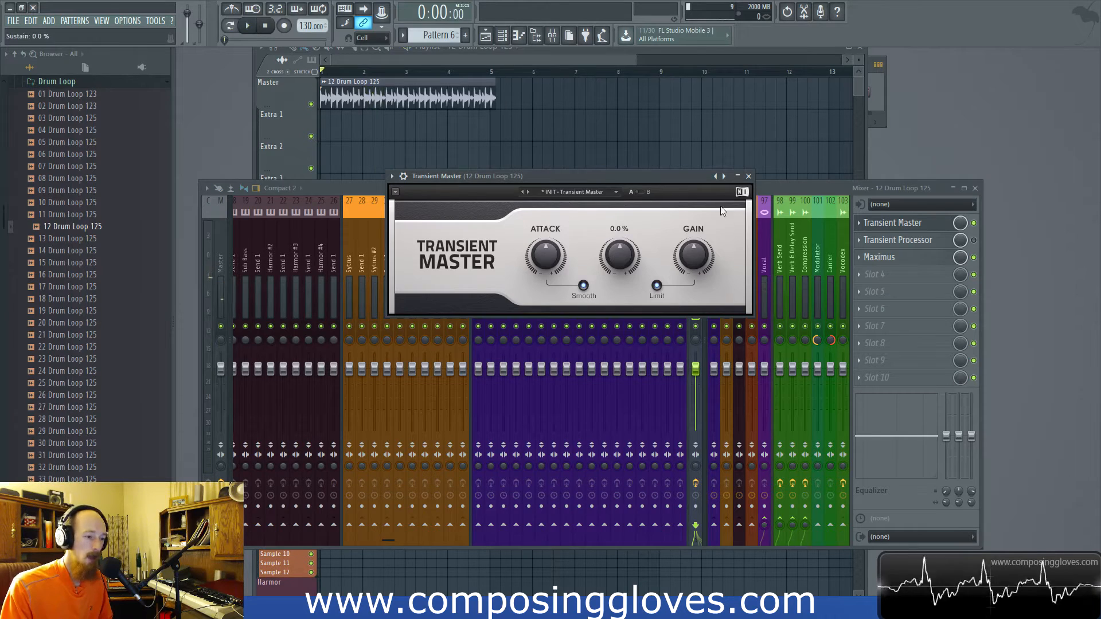
pyautogui.click(900, 223)
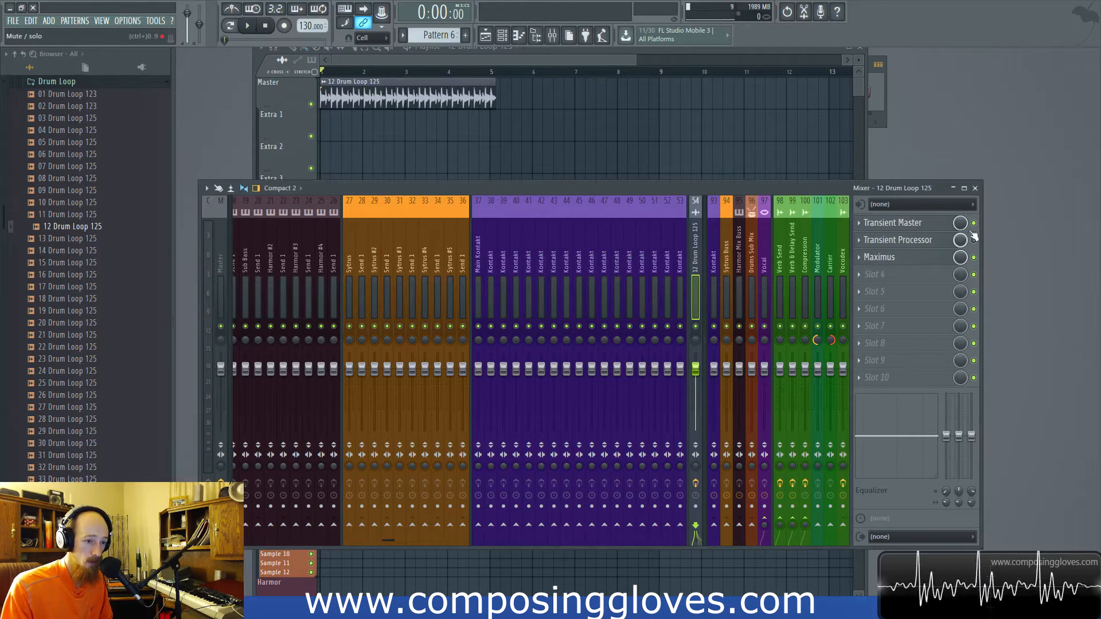
pyautogui.click(930, 229)
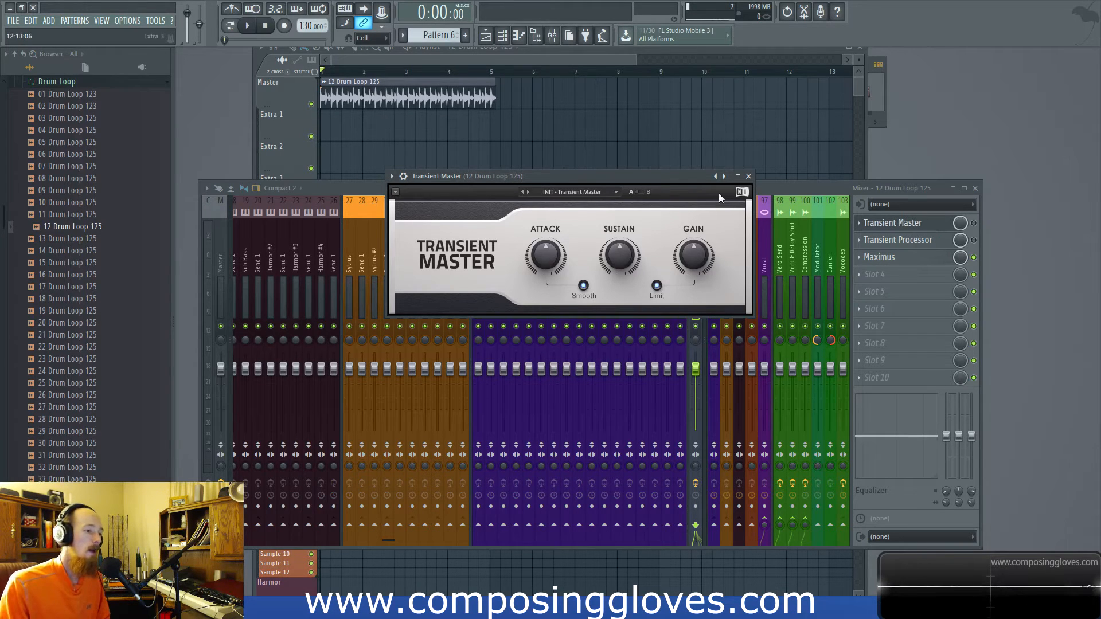
pyautogui.click(748, 176)
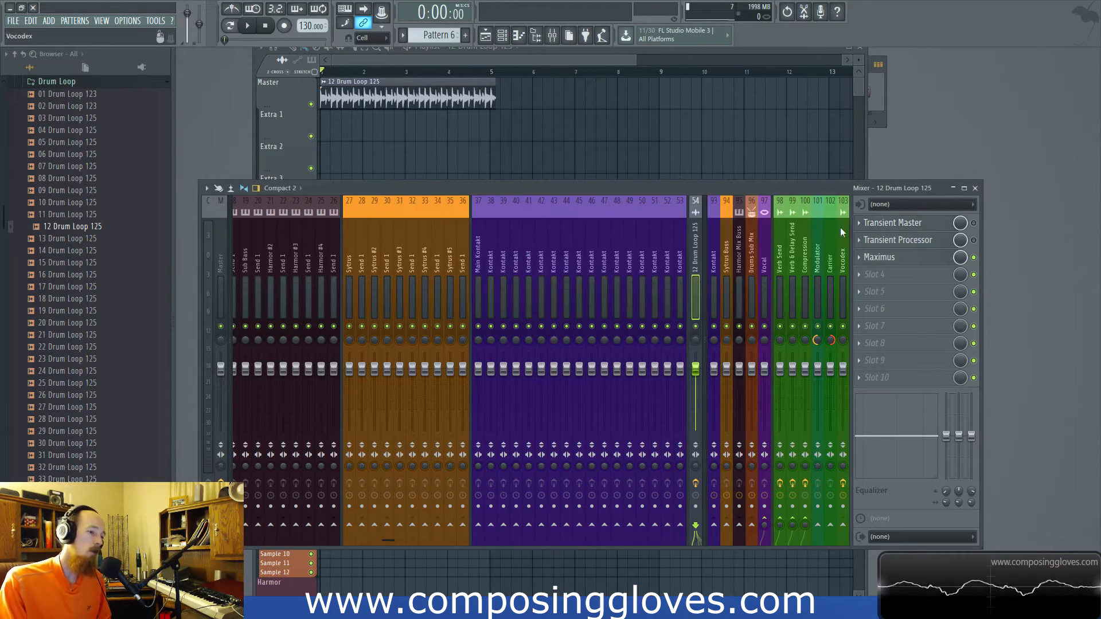
# - Open Maximus on the drum loop's mixer track, shift its window slightly, and select the low band
pyautogui.click(882, 257)
pyautogui.moveTo(524, 169); pyautogui.dragTo(546, 171)
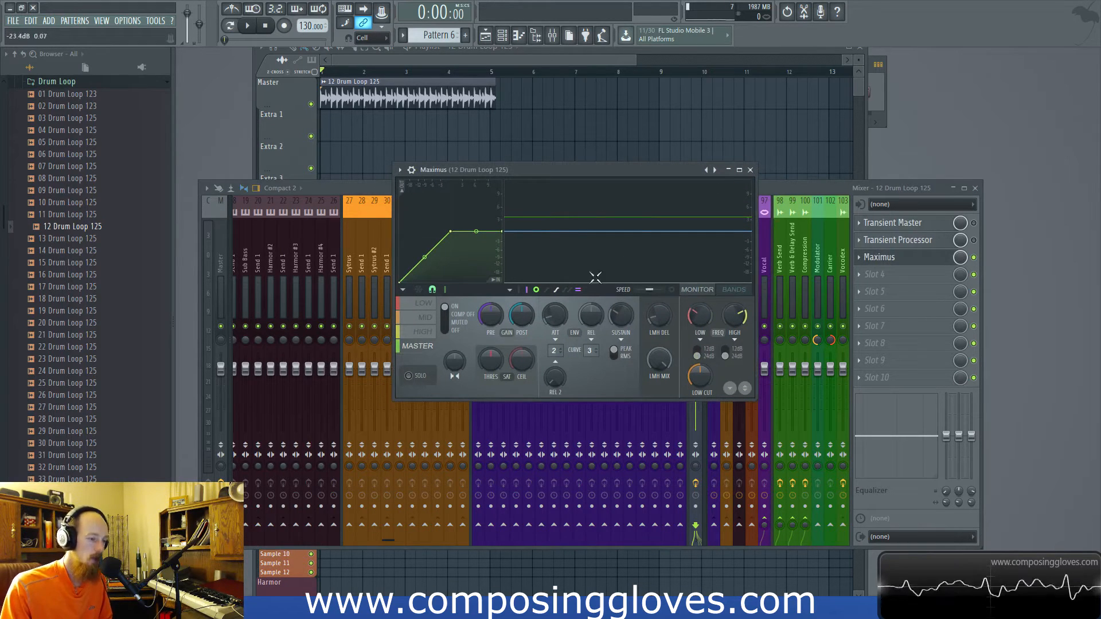
pyautogui.click(424, 317)
pyautogui.click(424, 303)
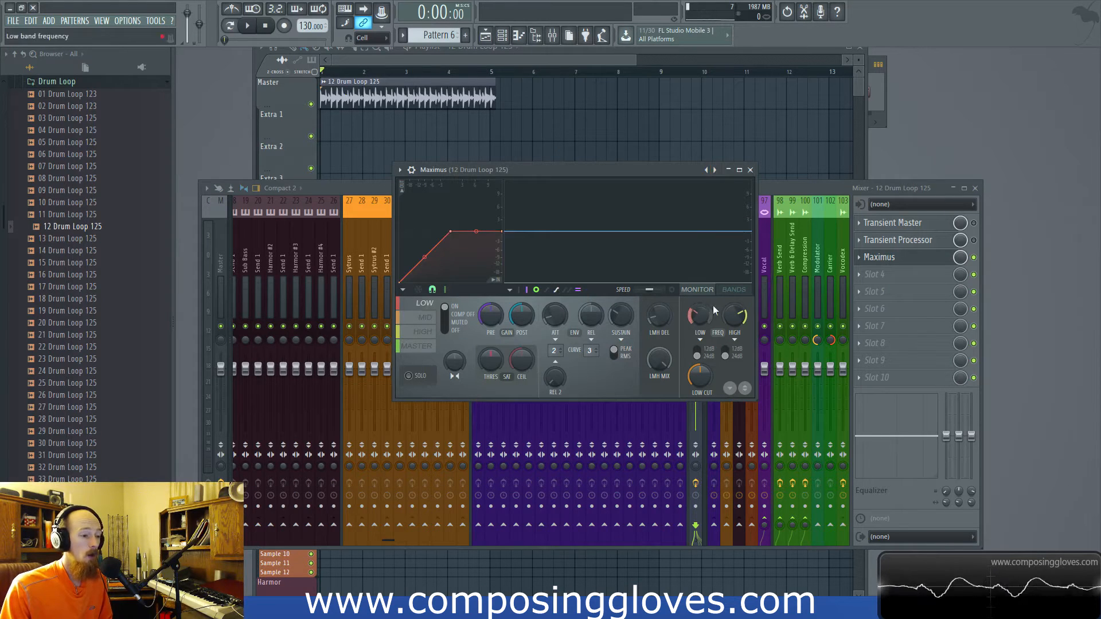
# - Show Maximus's frequency bands, solo the low band, and lower the low crossover frequency slightly while the loop plays
pyautogui.click(734, 290)
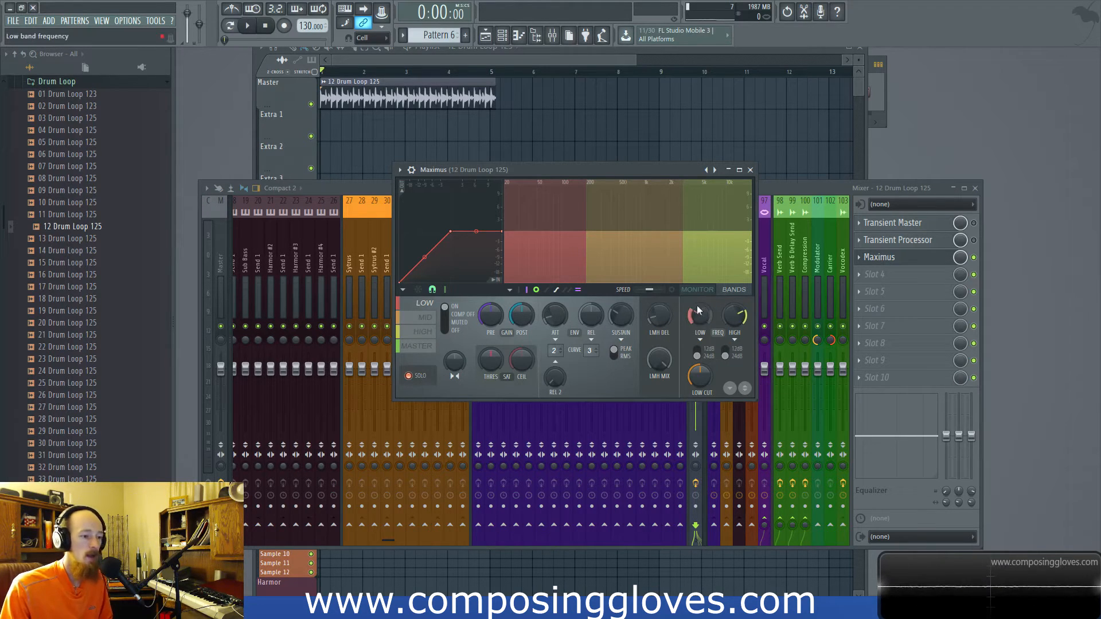
pyautogui.press('space')
pyautogui.moveTo(703, 316); pyautogui.dragTo(703, 322)
pyautogui.press('space')
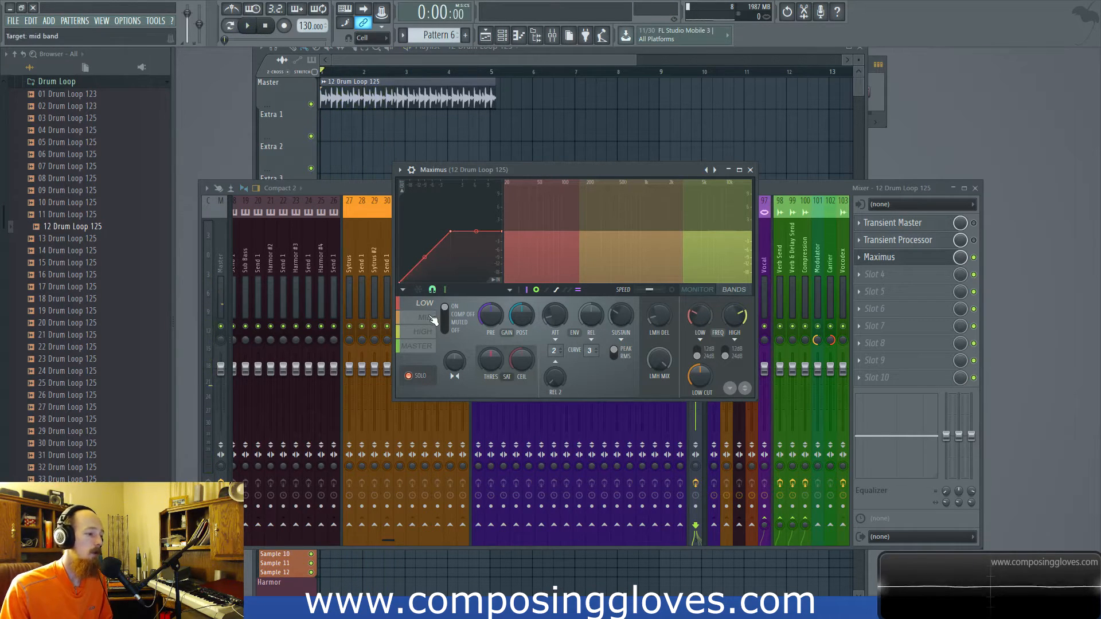
# - Switch to the soloed mid band and set the high crossover frequency to 1625 Hz while the loop plays
pyautogui.click(432, 320)
pyautogui.press('space')
pyautogui.moveTo(734, 315); pyautogui.dragTo(735, 321)
pyautogui.press('space')
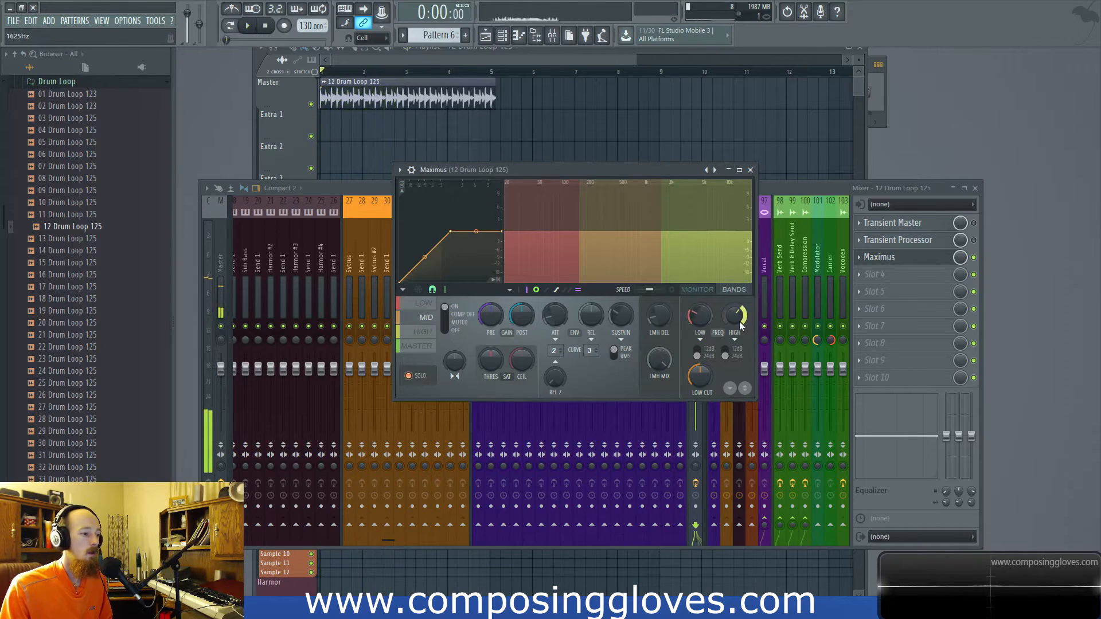
# - Turn off band solo, return to the low band, and switch Maximus's display back to the level monitor
pyautogui.click(423, 331)
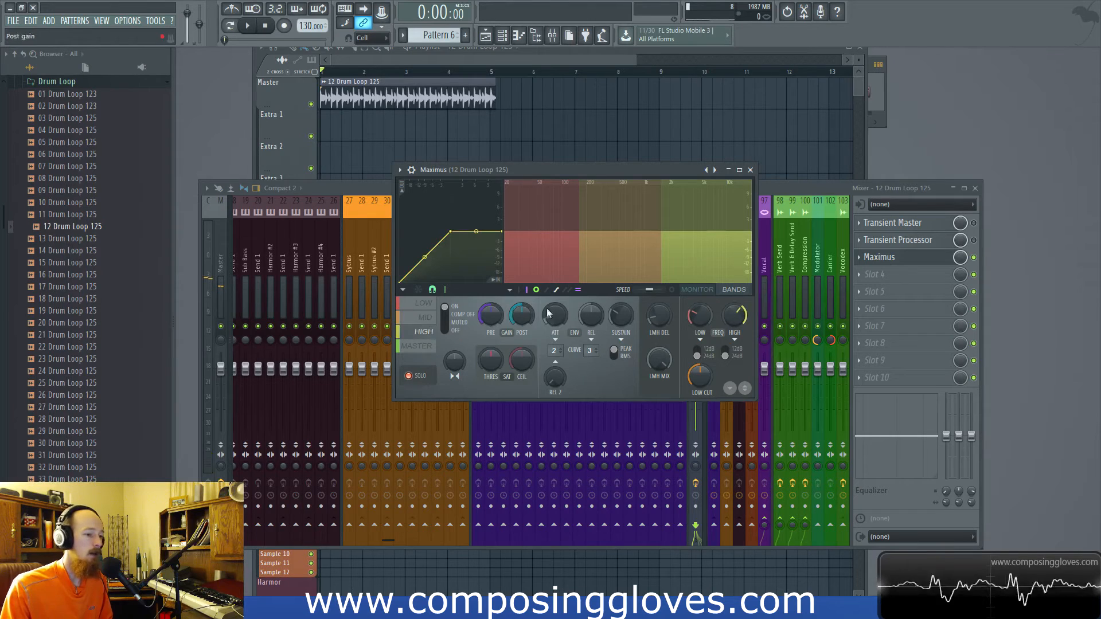
pyautogui.click(428, 322)
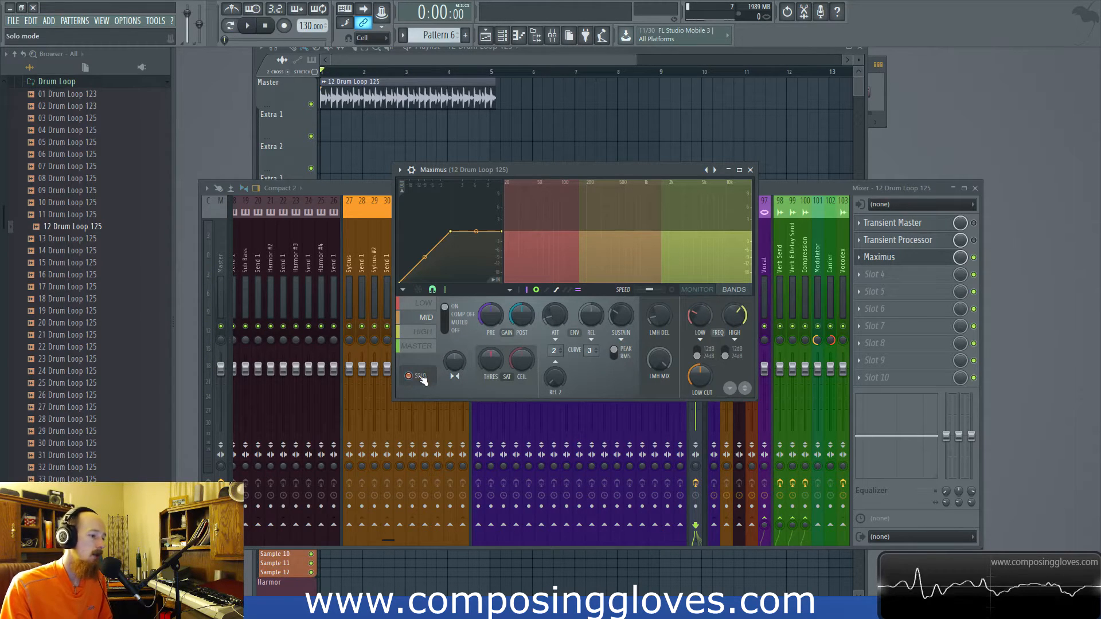
pyautogui.click(424, 305)
pyautogui.click(697, 290)
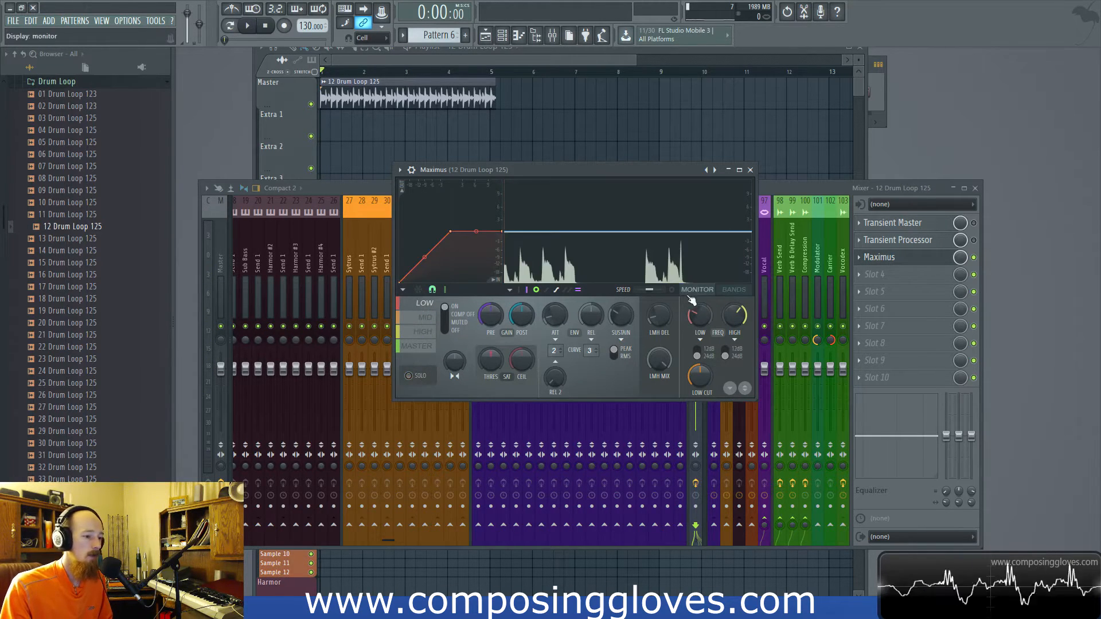
# - Add a point at -18.2 dB on the low band's compression curve and bend the segment above it strongly upward
pyautogui.rightClick(414, 267)
pyautogui.moveTo(414, 267); pyautogui.dragTo(410, 273)
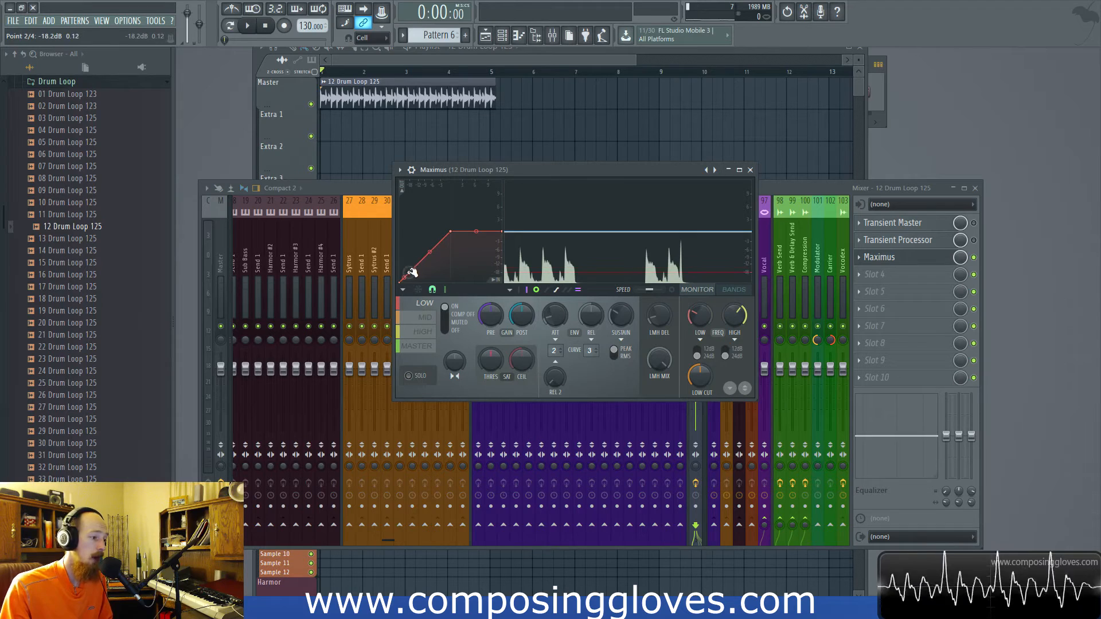
pyautogui.moveTo(430, 252); pyautogui.dragTo(429, 233)
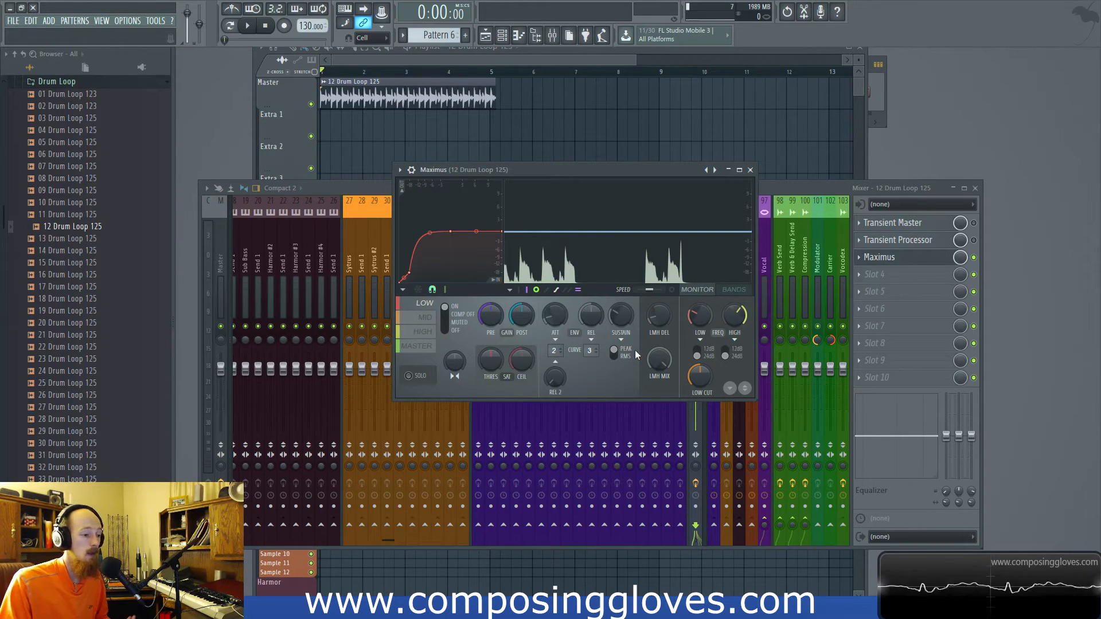
# - Audition the low band's curve, reduce the tension above the added point to 17.50%, and play the loop again
pyautogui.press('space')
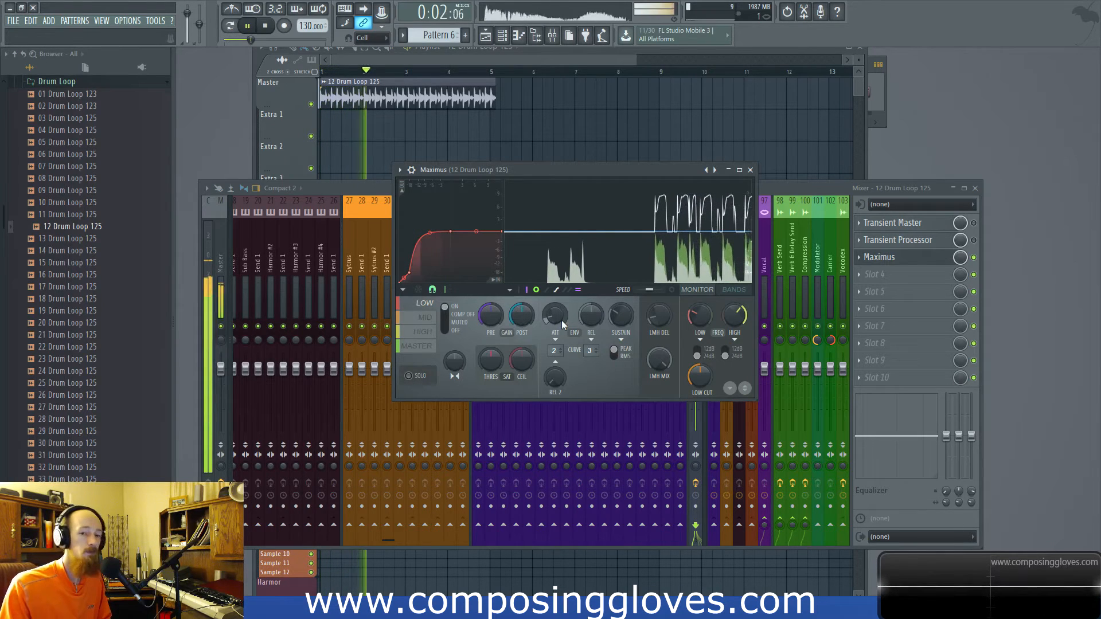
pyautogui.press('space')
pyautogui.moveTo(432, 231); pyautogui.dragTo(429, 239)
pyautogui.press('space')
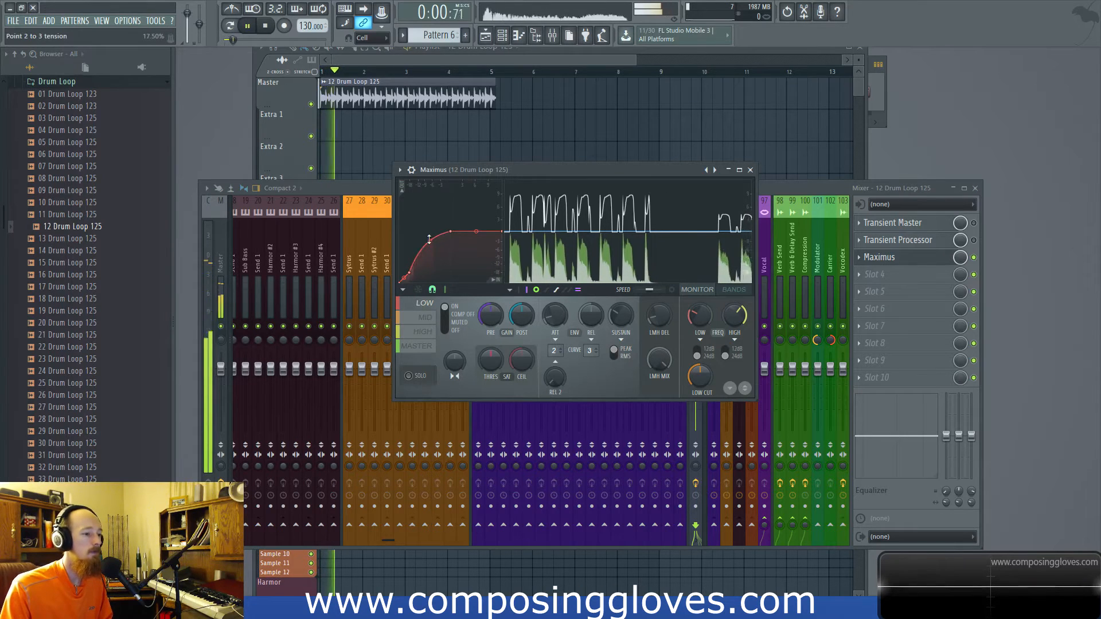
pyautogui.press('space')
# - On the mid band's curve, add a low-level point at -24.7 dB, bend the segment above it upward, and audition the loop
pyautogui.click(427, 320)
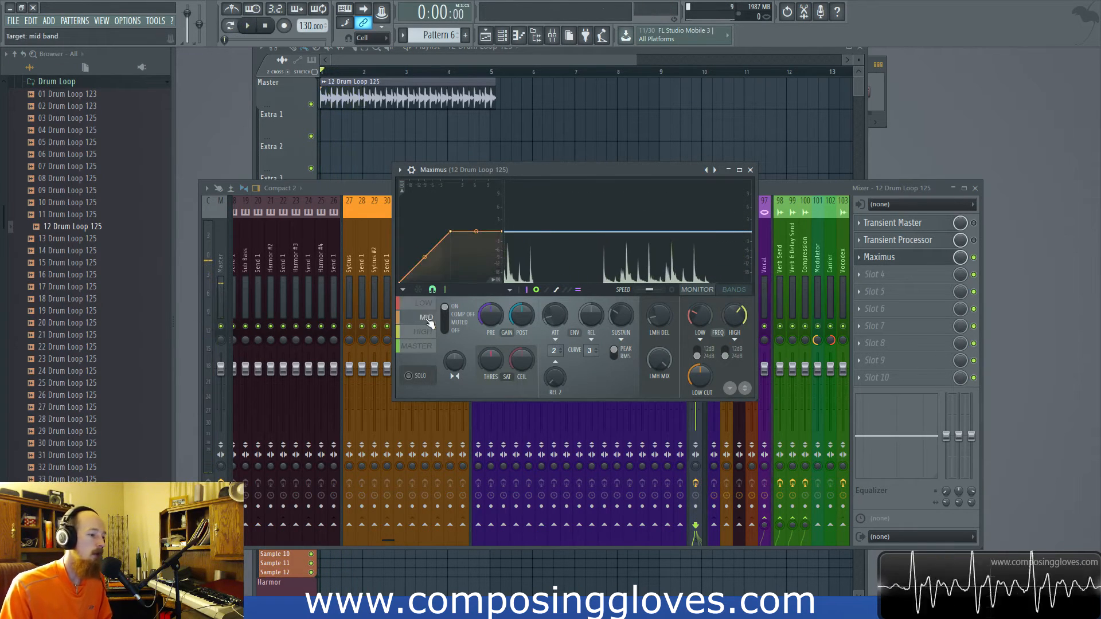
pyautogui.rightClick(409, 272)
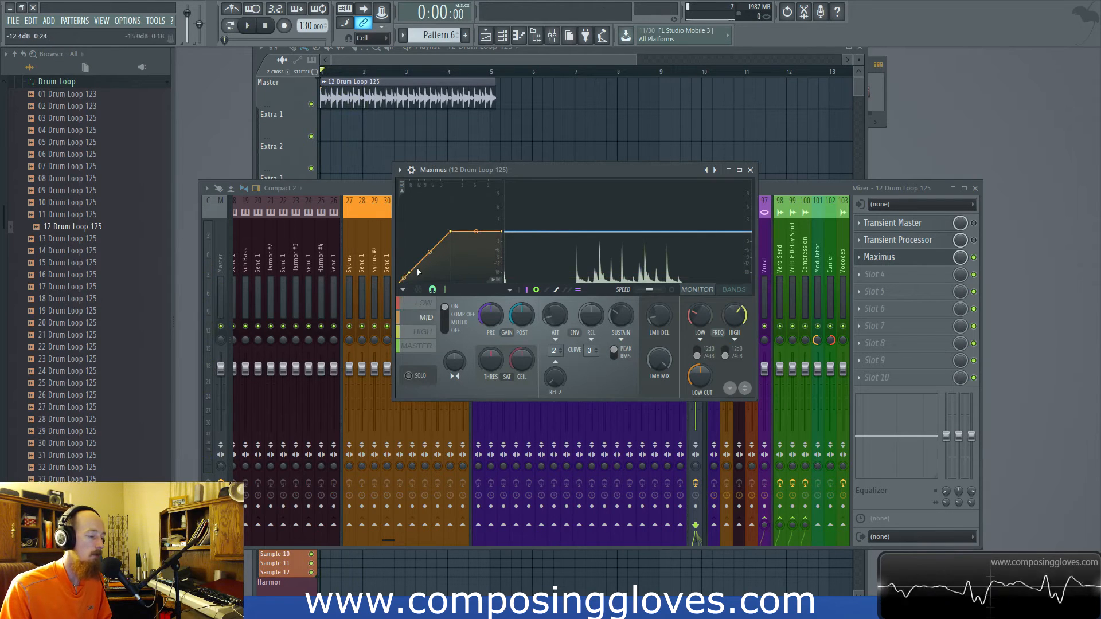
pyautogui.moveTo(429, 251); pyautogui.dragTo(429, 236)
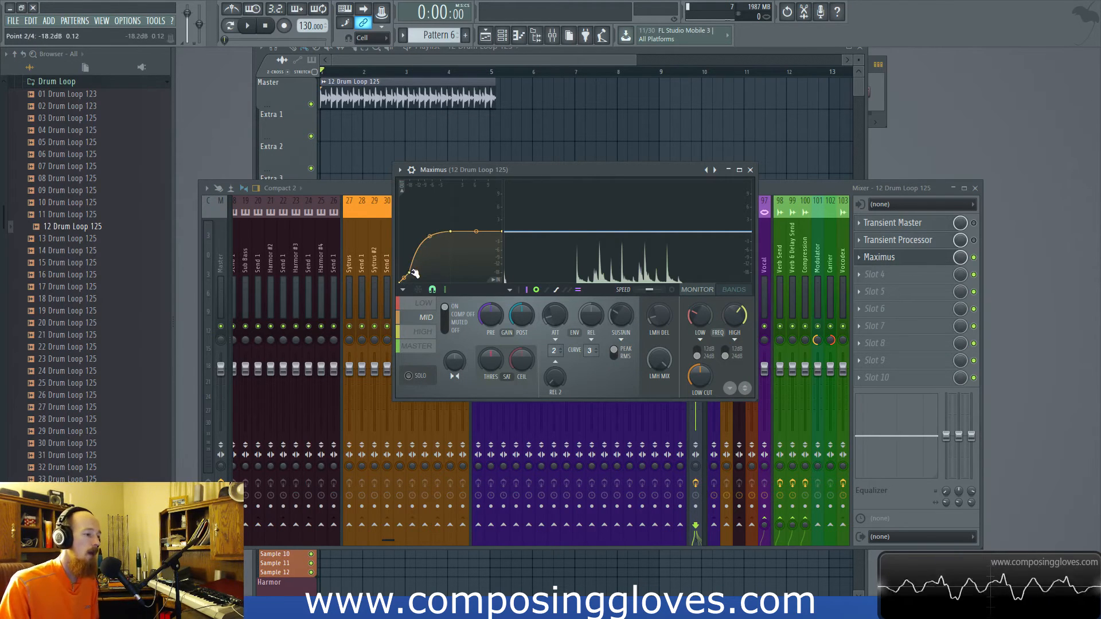
pyautogui.moveTo(413, 275); pyautogui.dragTo(405, 279)
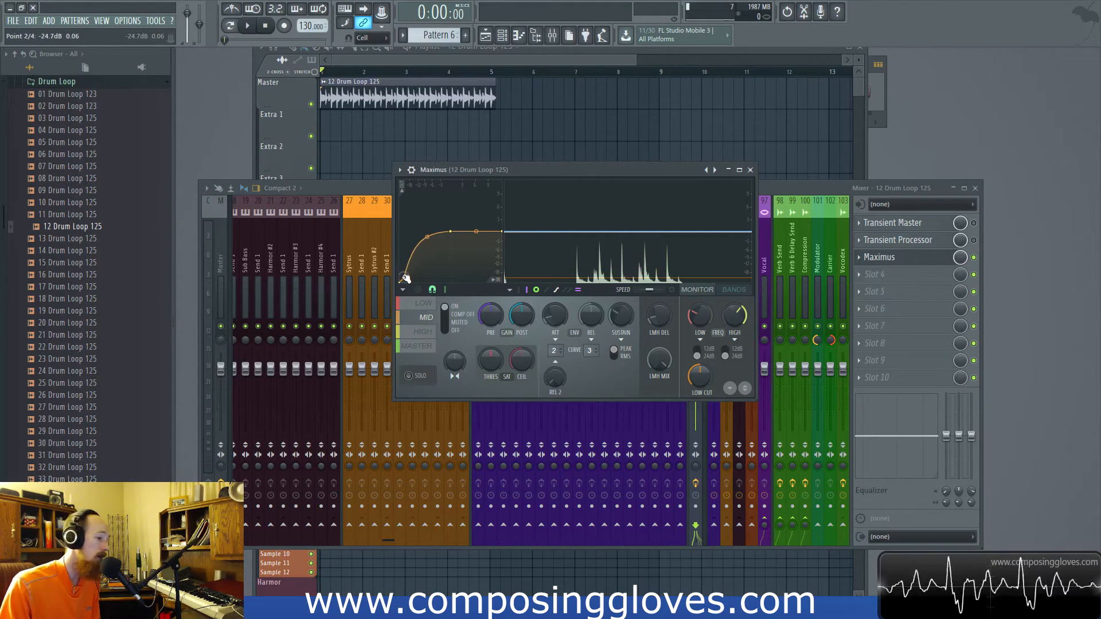
pyautogui.press('space')
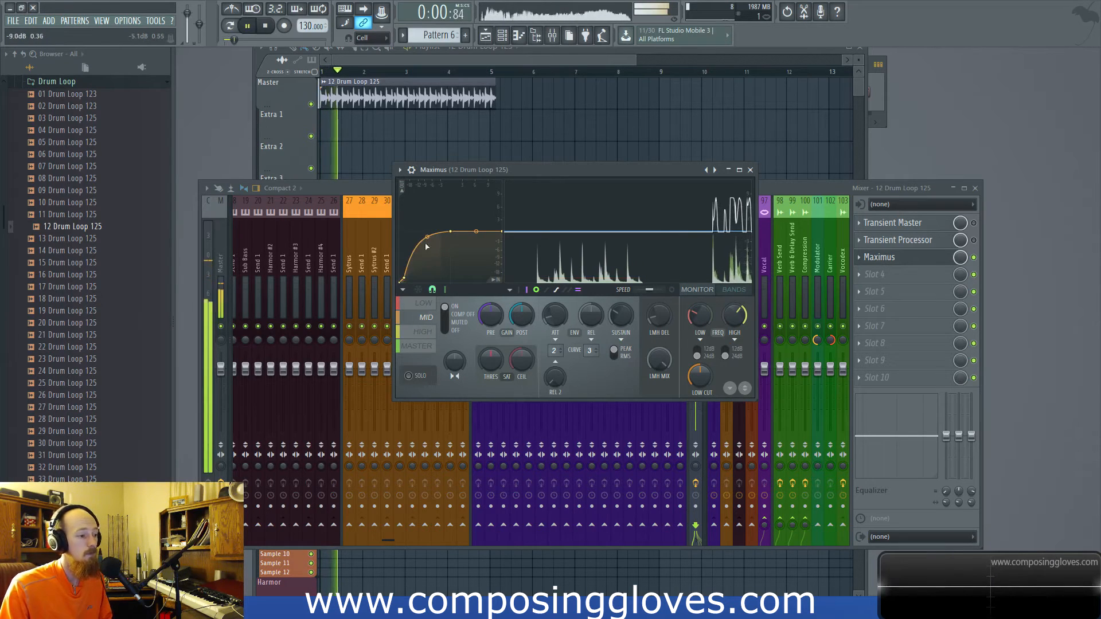
pyautogui.press('space')
# - During playback, bend the high band's first curve segment to about 6% tension and reduce the mid band's upper segment to 18.50%
pyautogui.click(423, 332)
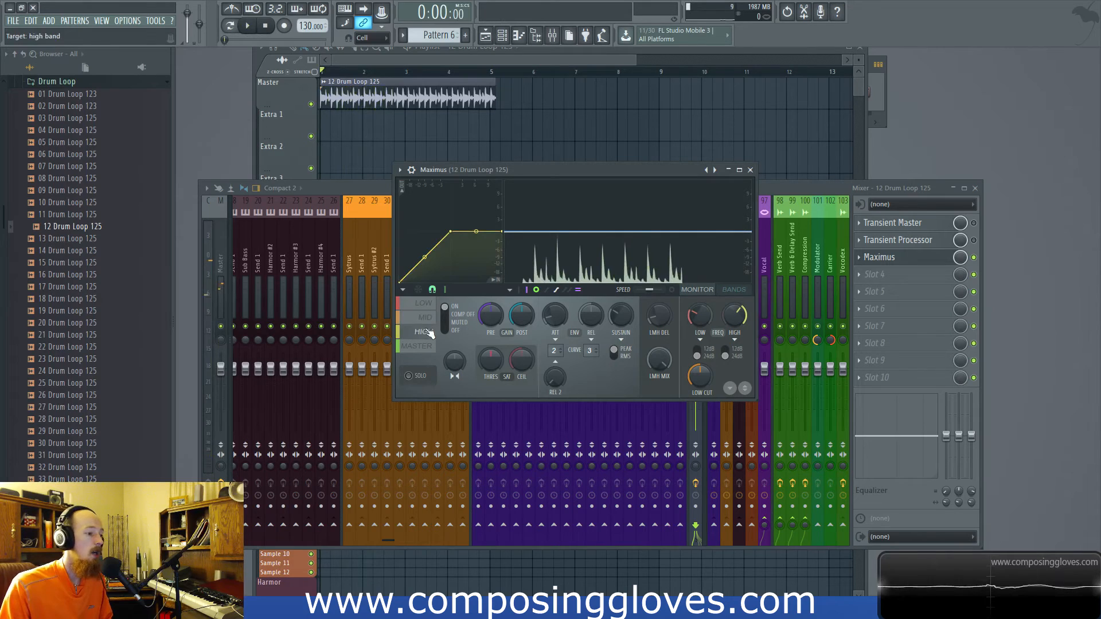
pyautogui.rightClick(408, 278)
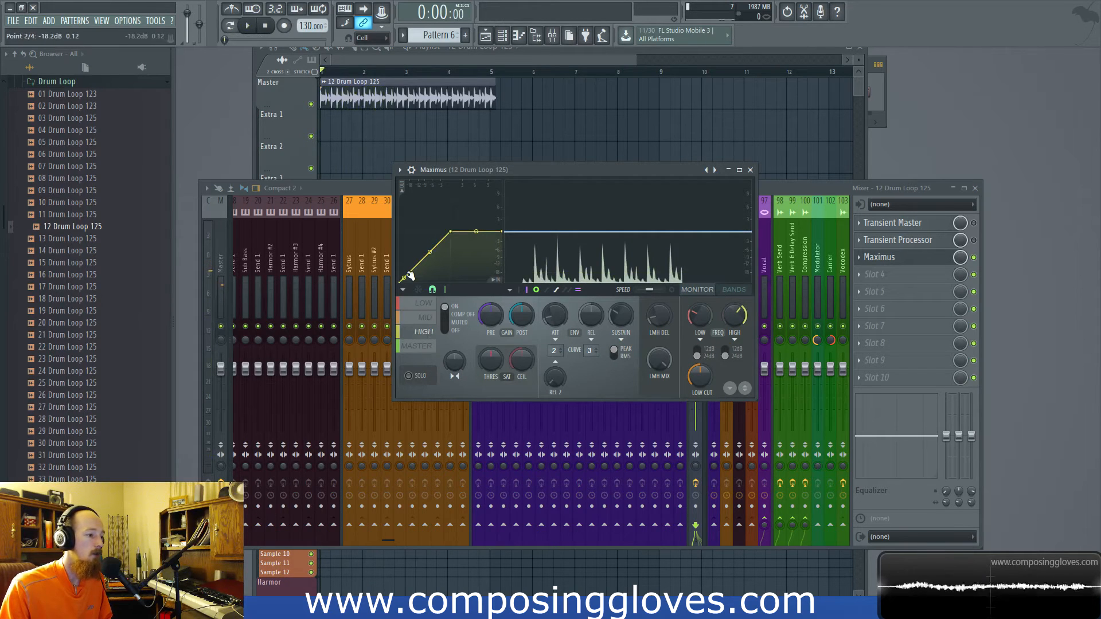
pyautogui.rightClick(409, 273)
pyautogui.click(427, 281)
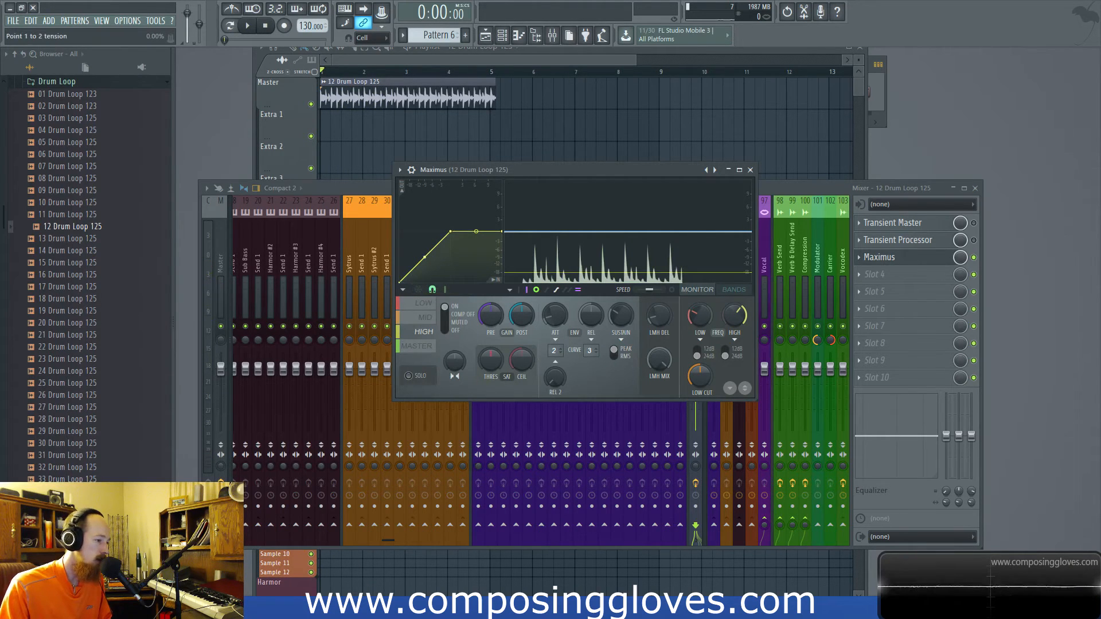
pyautogui.press('space')
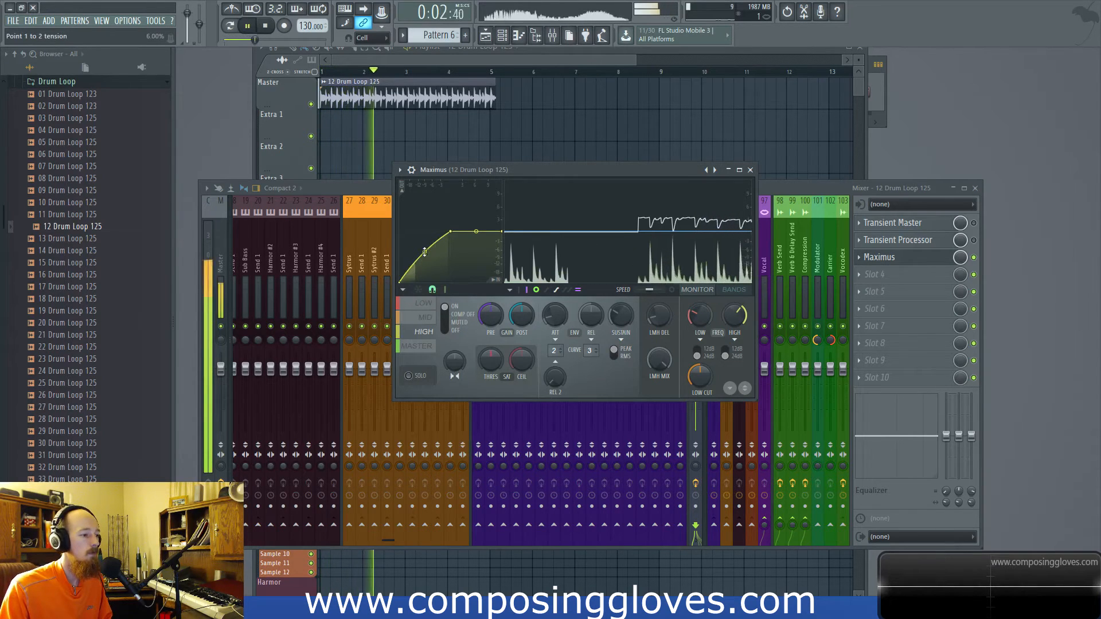
pyautogui.click(425, 317)
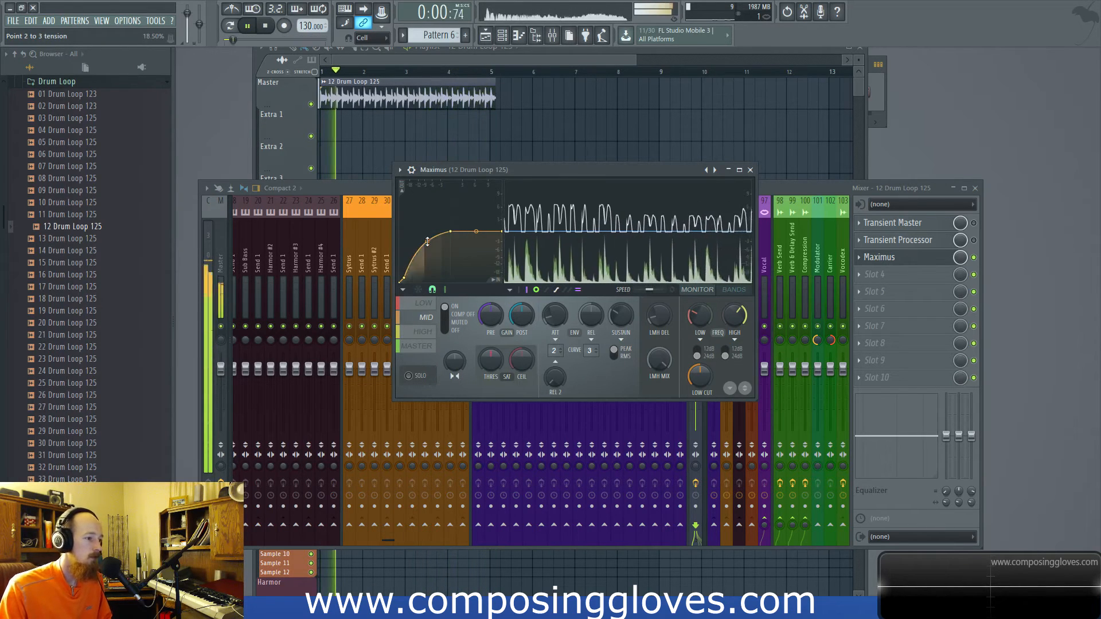
pyautogui.press('space')
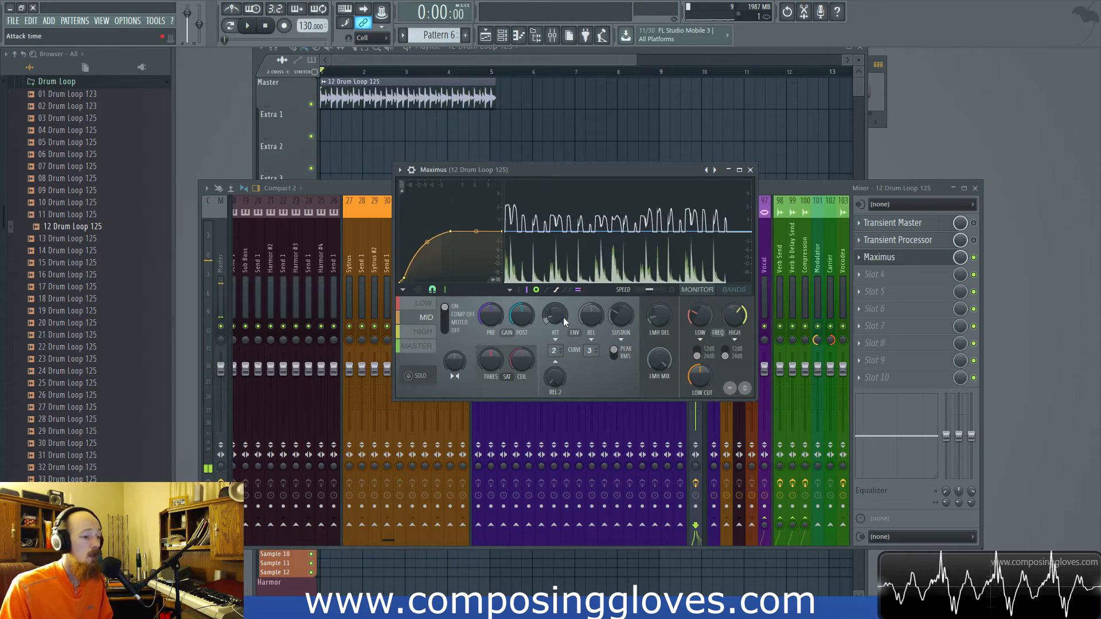
# - Audition the low band's Sustain window at 99.83 ms, lower it, and play the loop again for comparison
pyautogui.click(423, 303)
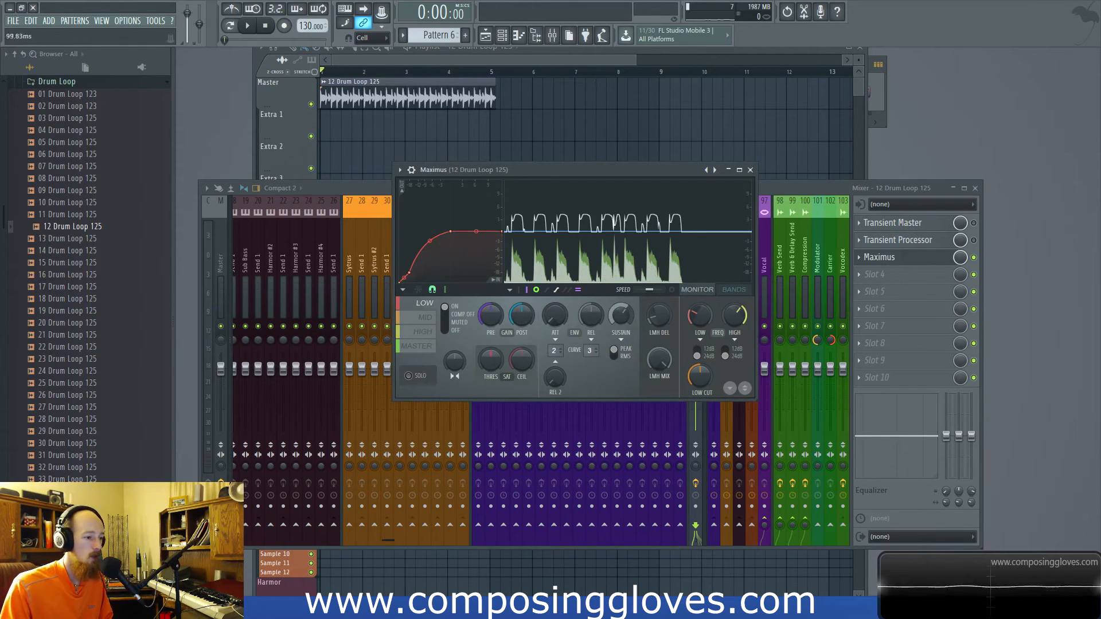
pyautogui.press('space')
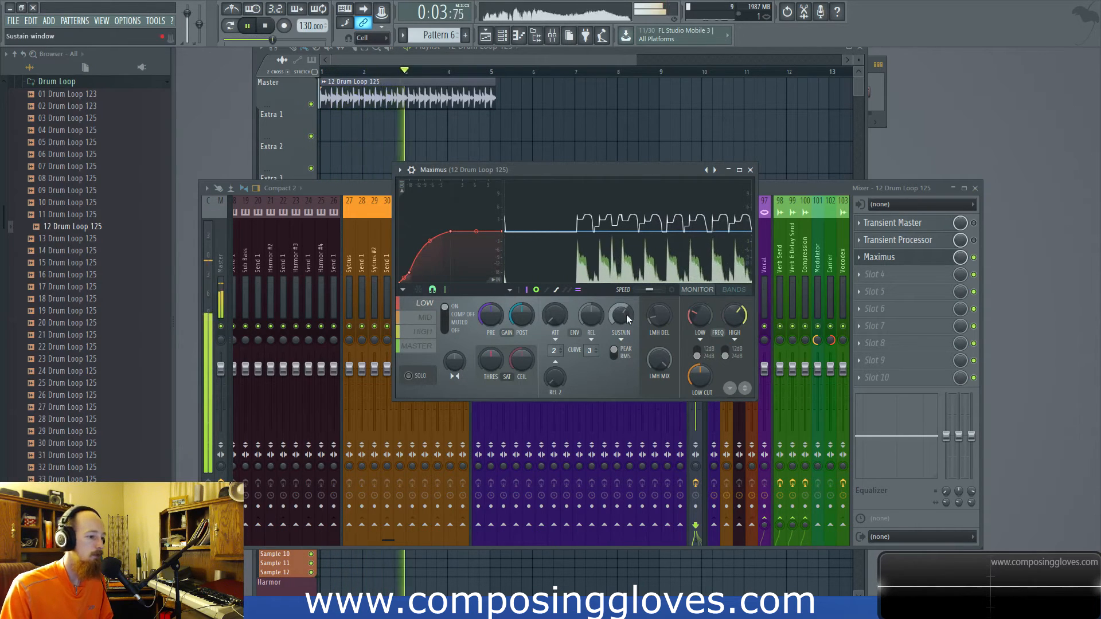
pyautogui.press('space')
pyautogui.moveTo(626, 319); pyautogui.dragTo(626, 367)
pyautogui.press('space')
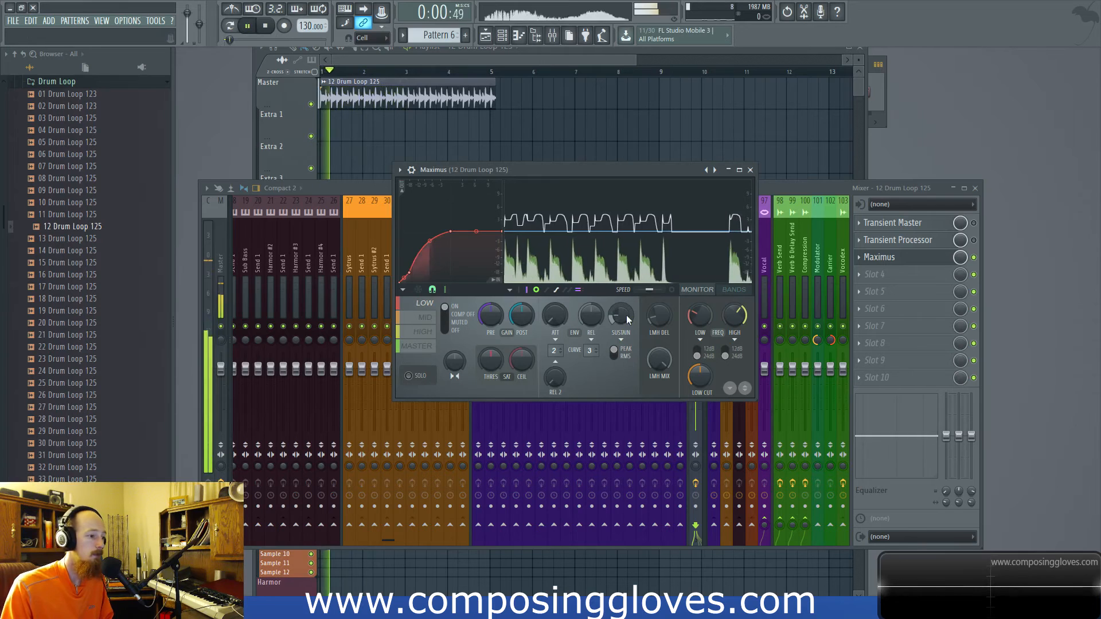
pyautogui.press('space')
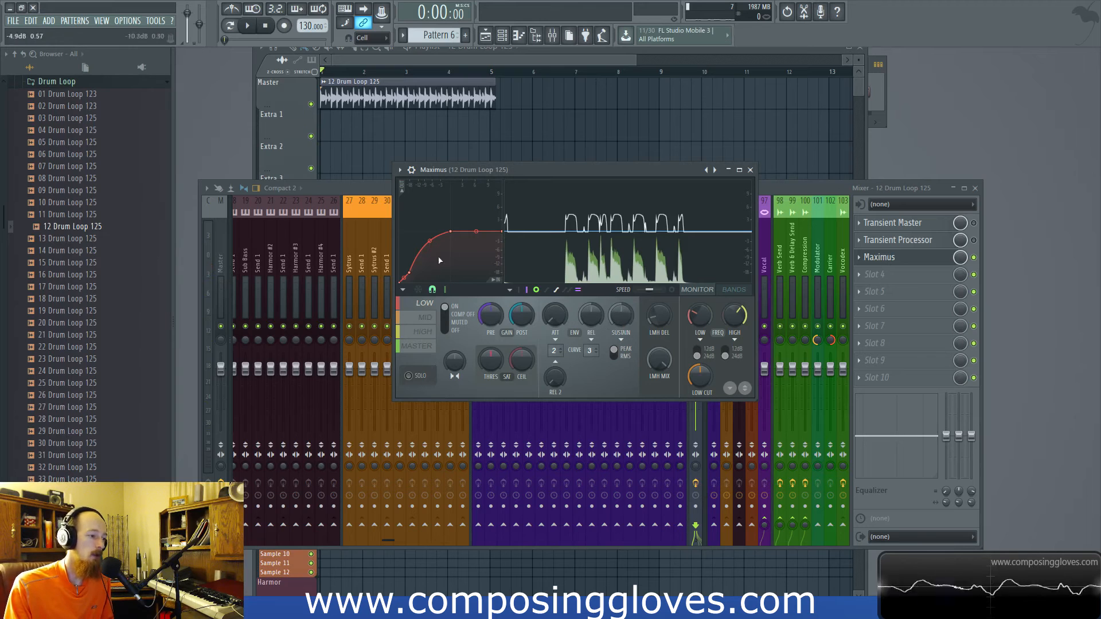
# - Review the compression curves of the mid, low and high bands, returning to the low band
pyautogui.click(415, 317)
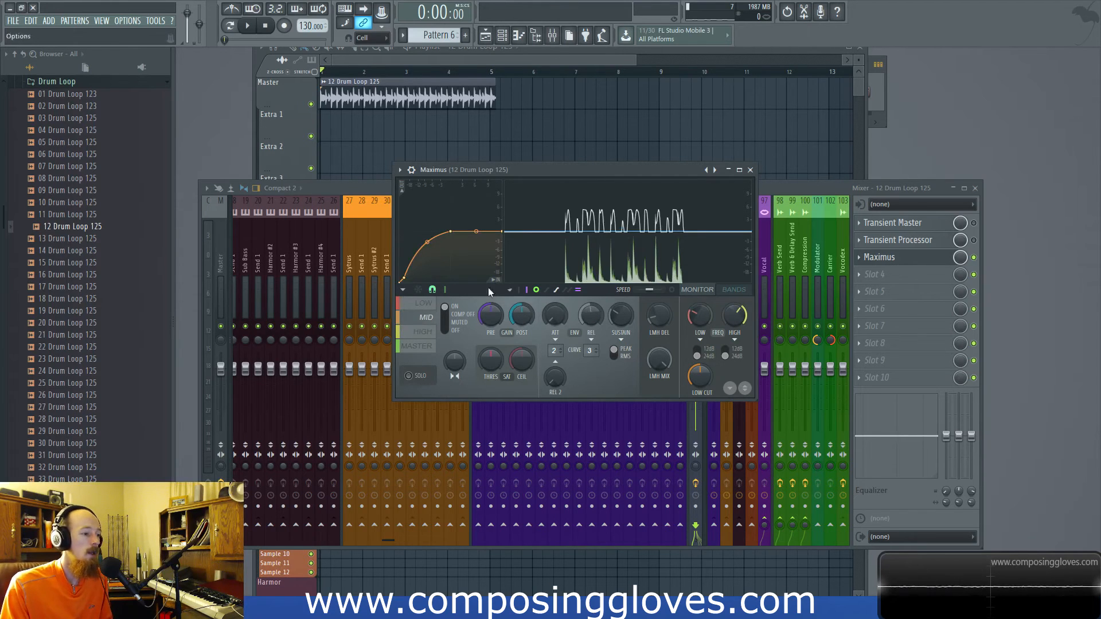
pyautogui.click(425, 304)
pyautogui.click(425, 319)
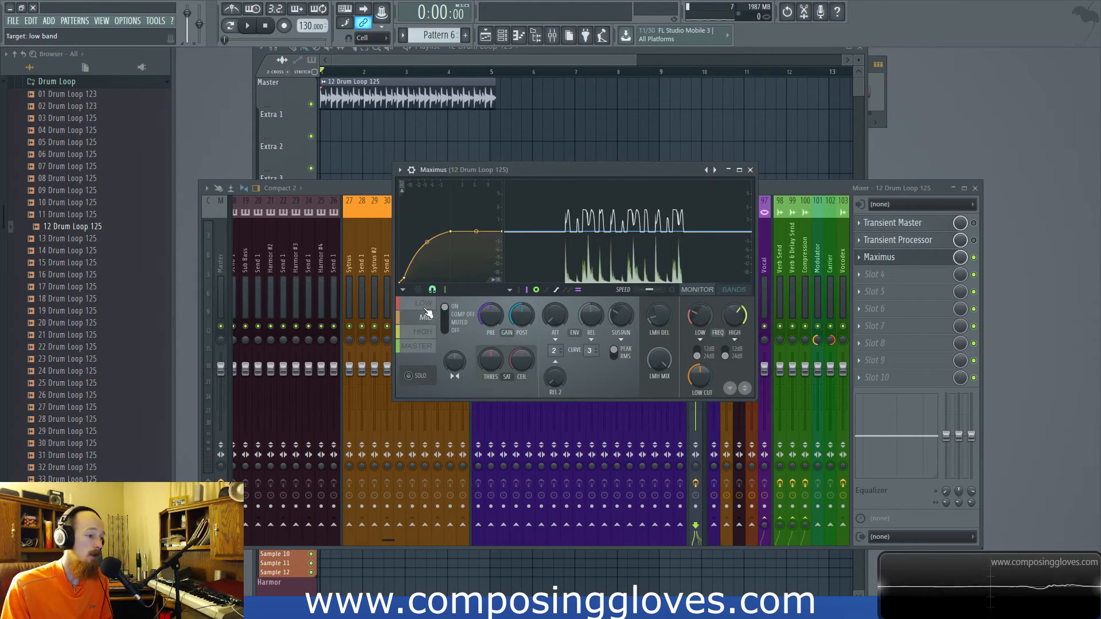
pyautogui.click(423, 331)
pyautogui.click(424, 303)
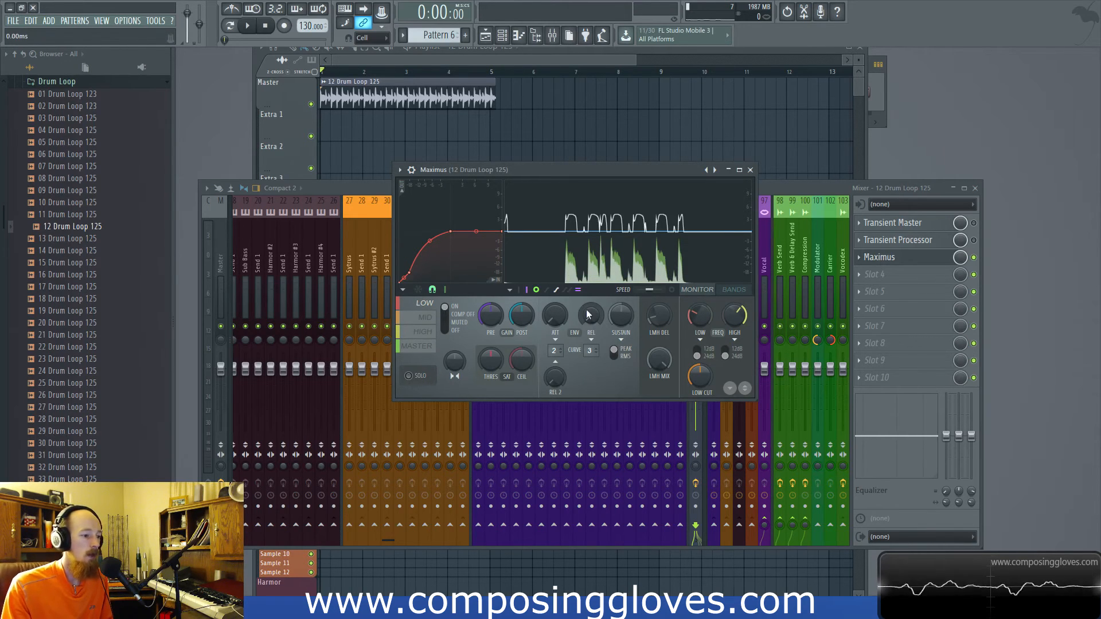
# - Audition the loop while varying the low band's Sustain window, including resetting it to 10.00 ms
pyautogui.press('space')
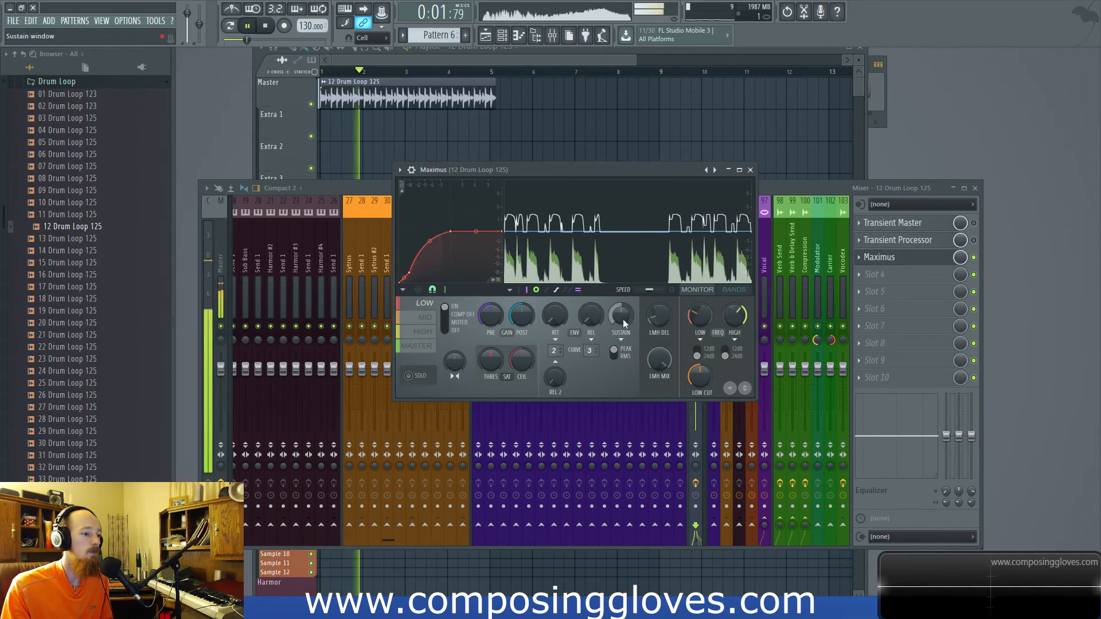
pyautogui.press('space')
pyautogui.moveTo(599, 321); pyautogui.dragTo(599, 322)
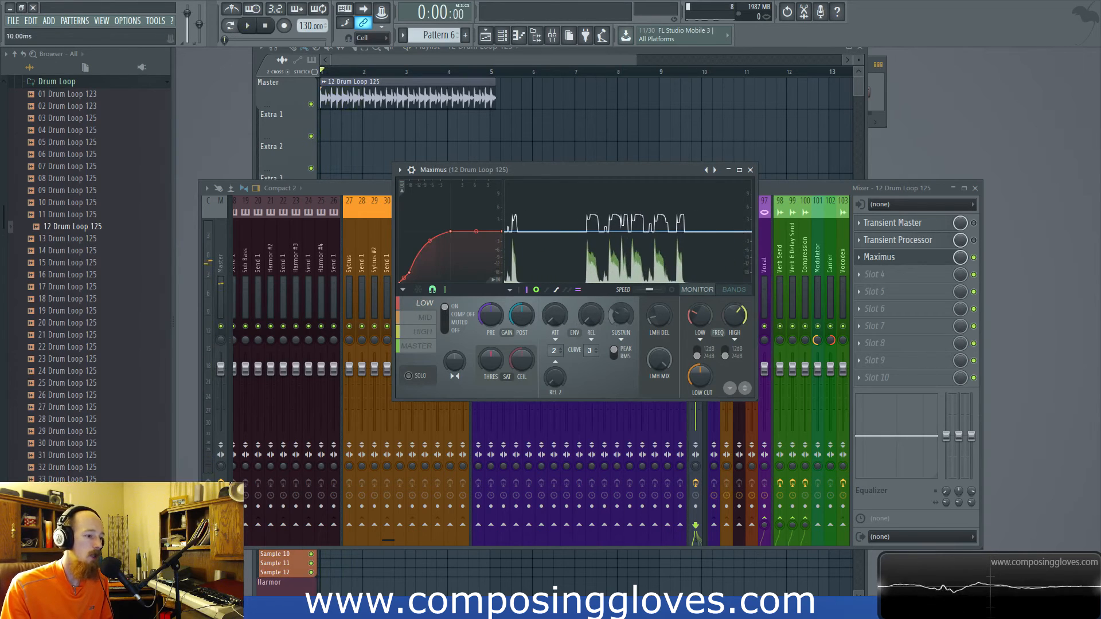
pyautogui.press('space')
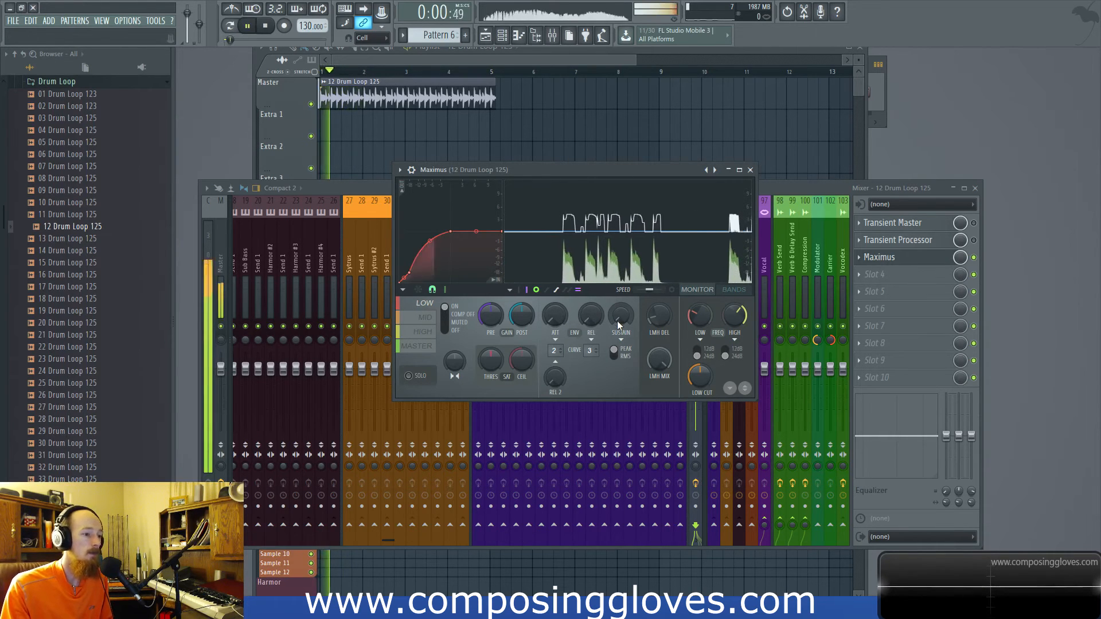
# - Set the low band's Release time to 43.14 ms and audition the loop
pyautogui.press('space')
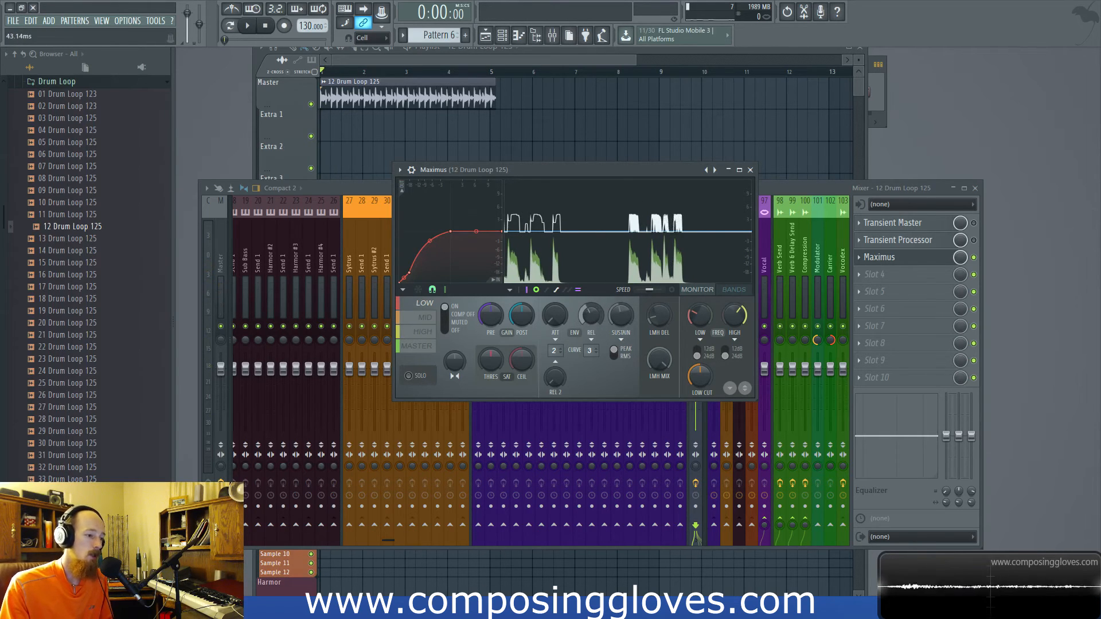
pyautogui.press('space')
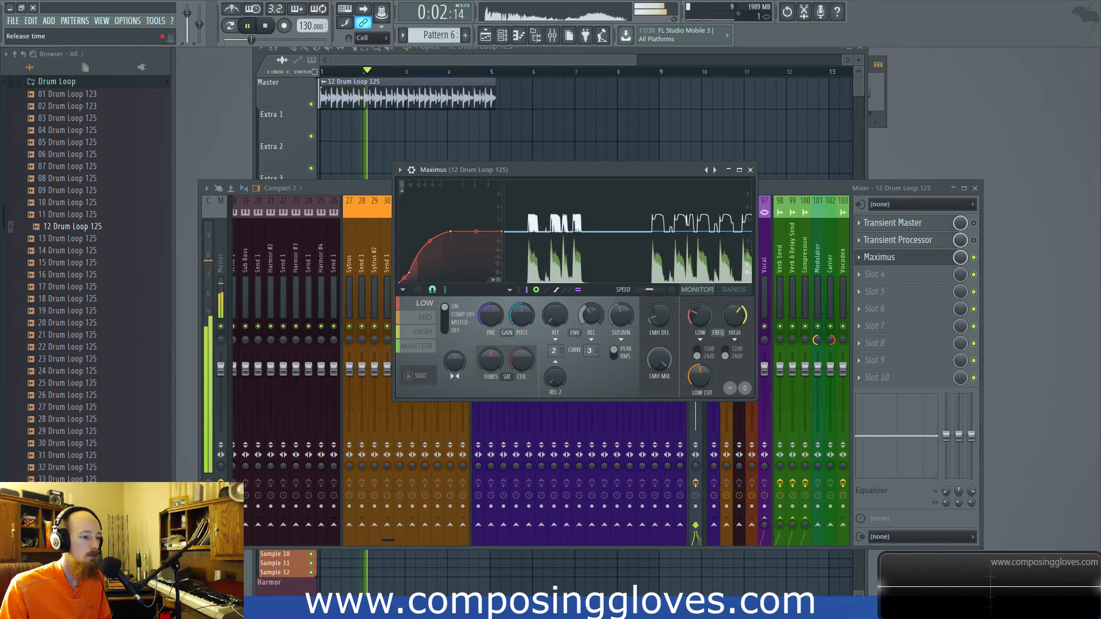
pyautogui.press('space')
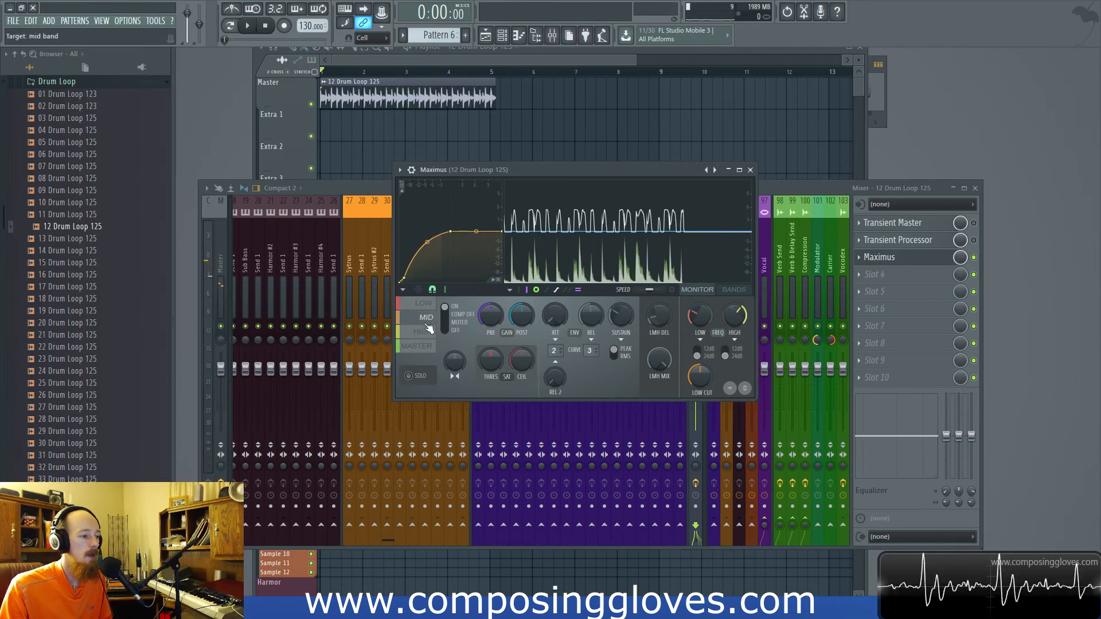
# - Compare Transient Master's controls with Maximus's high band curve by opening the two plugins in turn
pyautogui.click(750, 170)
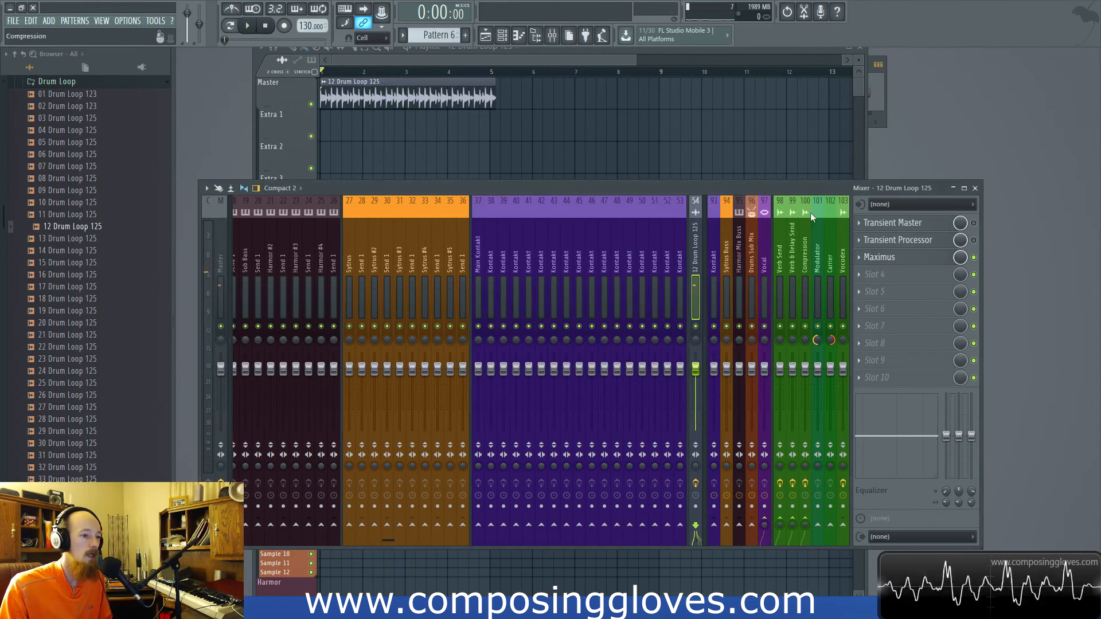
pyautogui.click(916, 222)
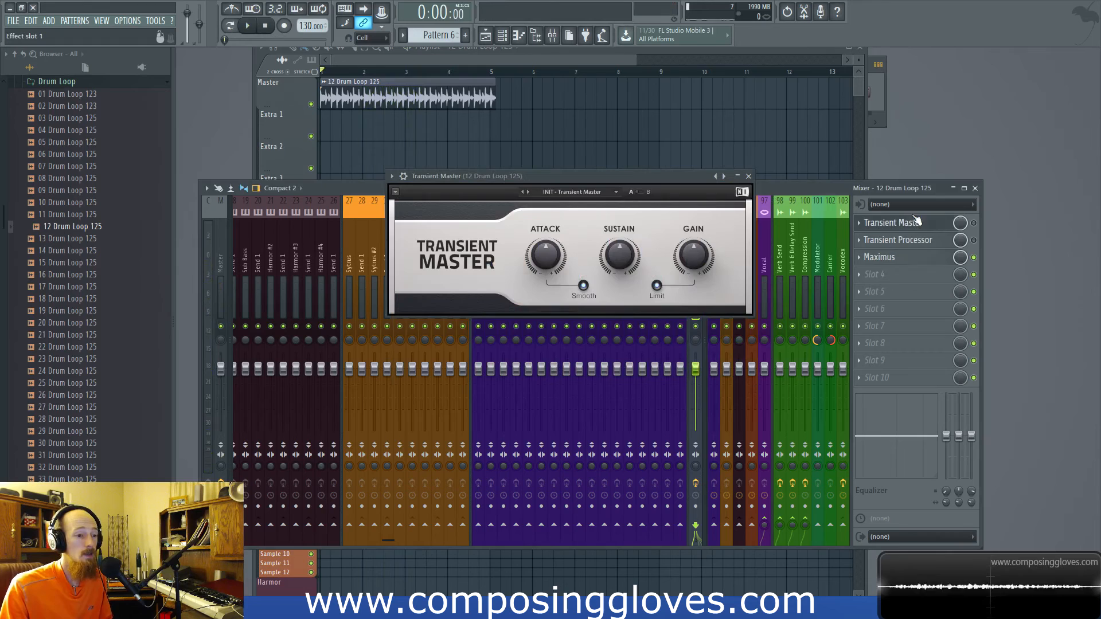
pyautogui.click(929, 257)
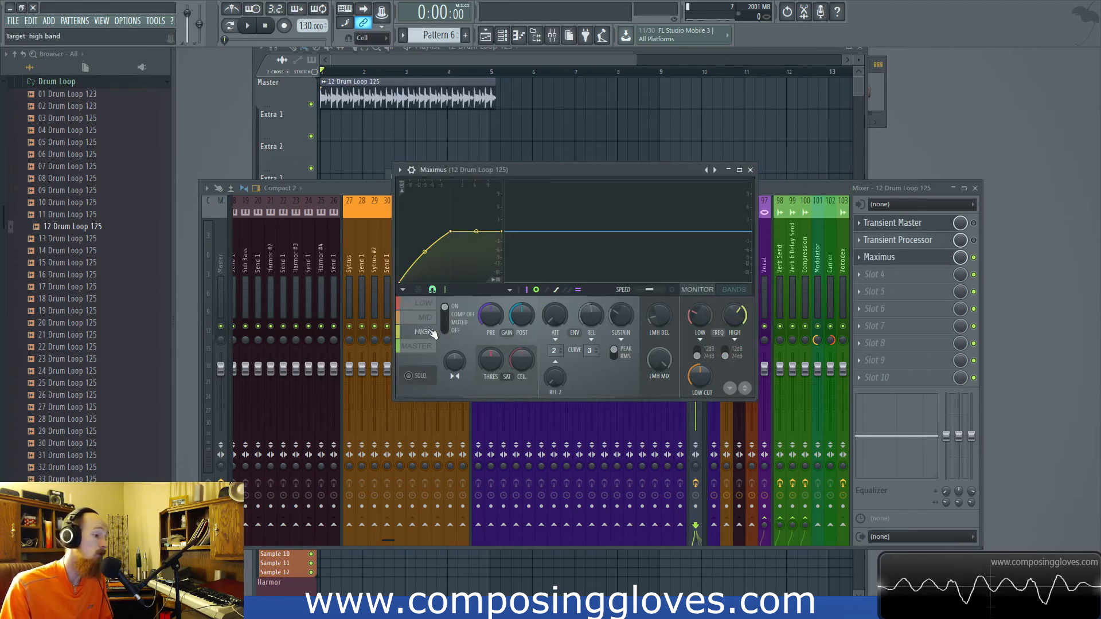
pyautogui.click(947, 268)
pyautogui.click(940, 238)
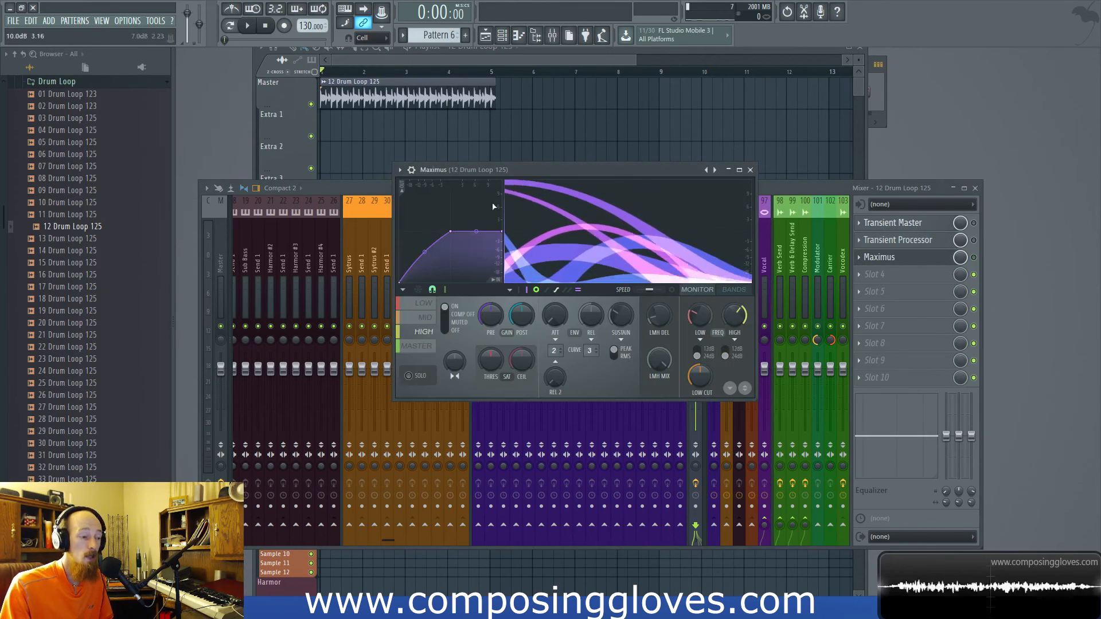
pyautogui.click(902, 227)
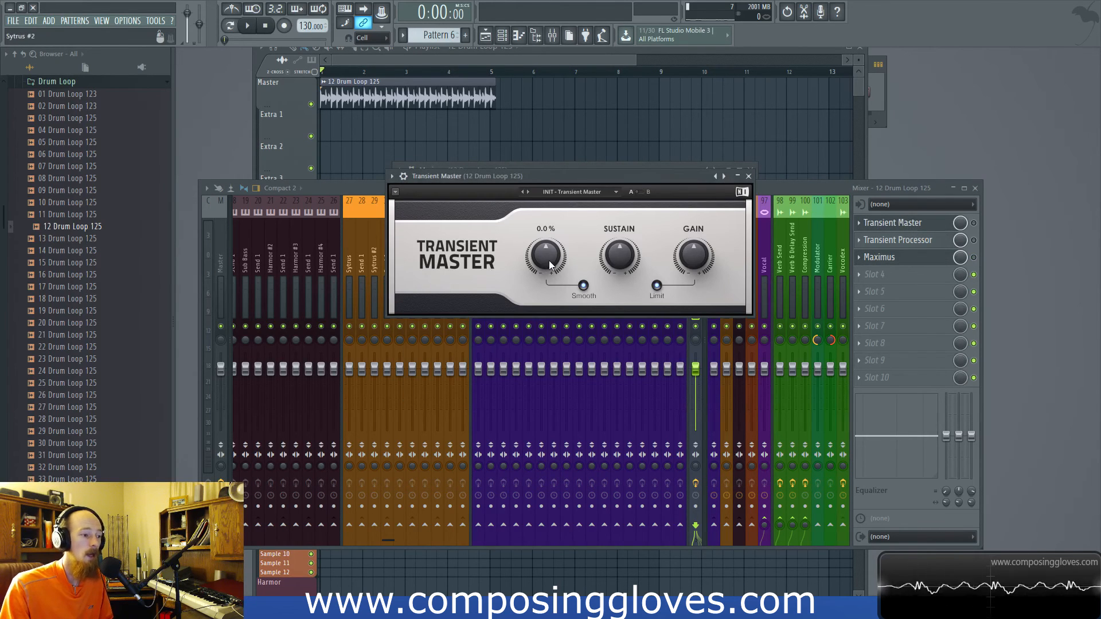
# - Enable Transient Processor, bypass Maximus, and audition the loop with Transient Processor's controls open
pyautogui.click(907, 240)
pyautogui.press('space')
pyautogui.press('space')
pyautogui.click(973, 241)
pyautogui.click(934, 243)
pyautogui.press('space')
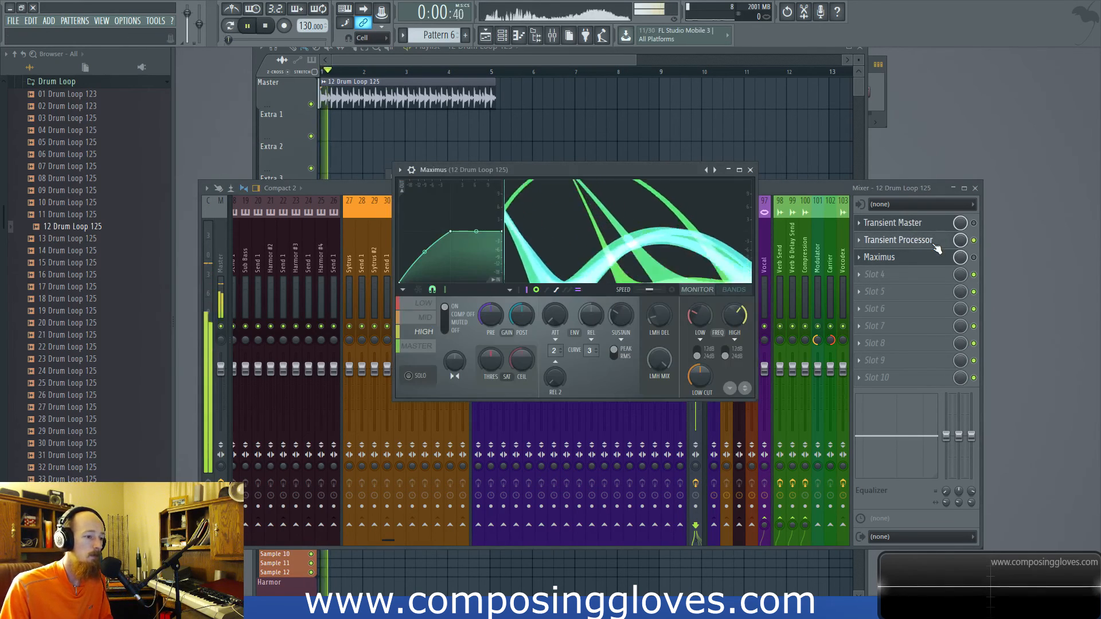
pyautogui.click(935, 245)
pyautogui.press('space')
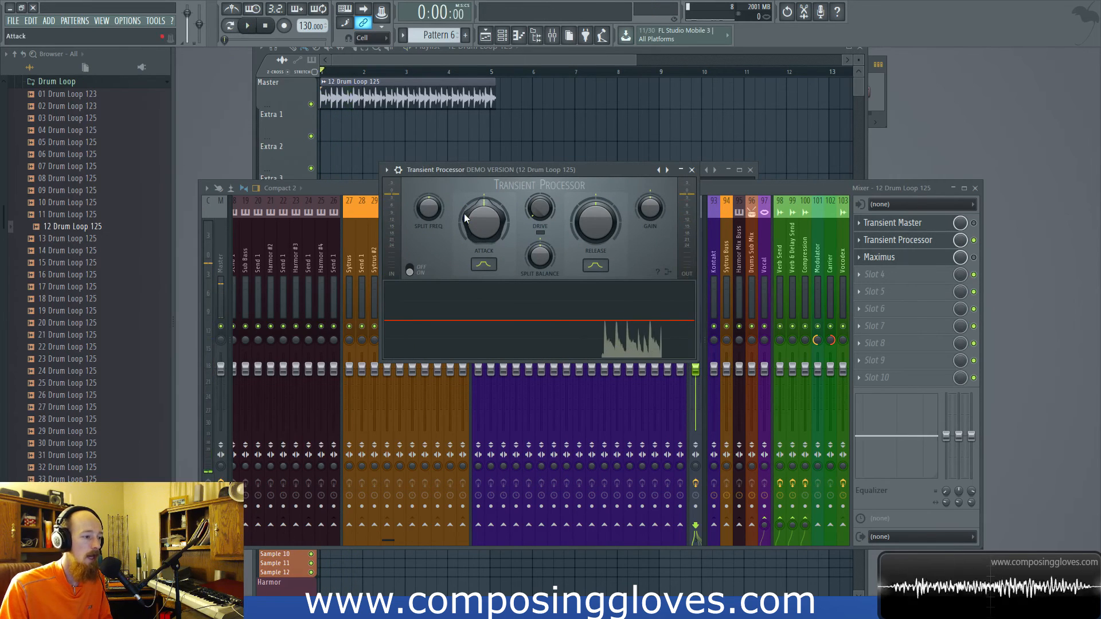
# - Audition the loop with Transient Processor's Attack lowered and raised, and return Attack to 0.0%
pyautogui.moveTo(476, 211); pyautogui.dragTo(476, 241)
pyautogui.press('space')
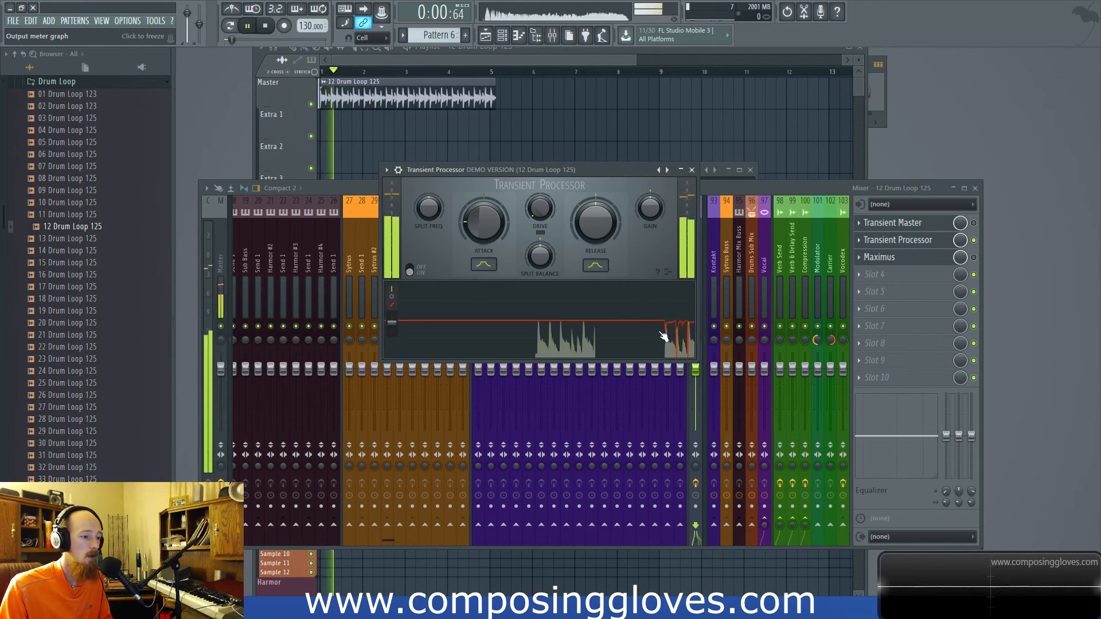
pyautogui.press('space')
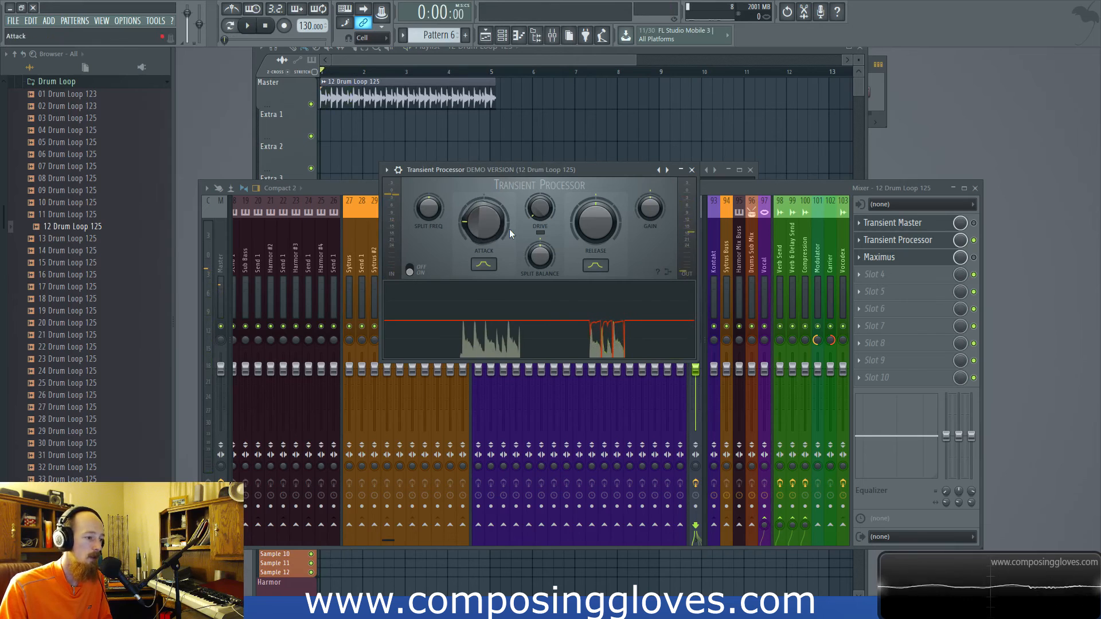
pyautogui.press('space')
pyautogui.press('space')
pyautogui.moveTo(471, 223); pyautogui.dragTo(471, 255)
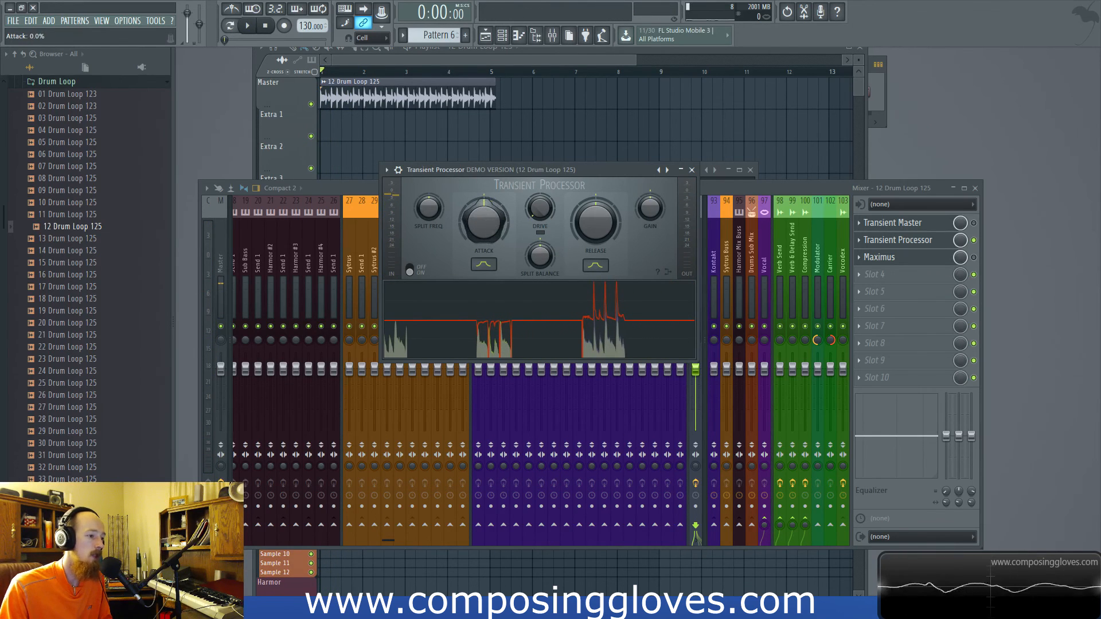
# - Close Transient Processor, reopen Transient Master briefly, and close the Transient Master and Maximus windows
pyautogui.click(692, 170)
pyautogui.click(912, 229)
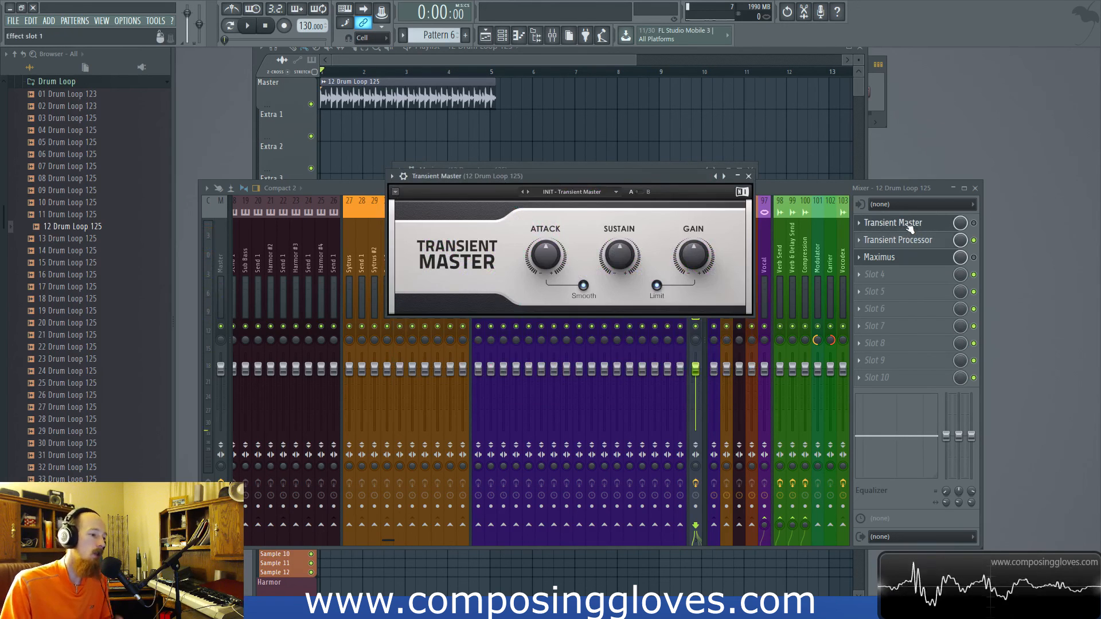
pyautogui.click(748, 176)
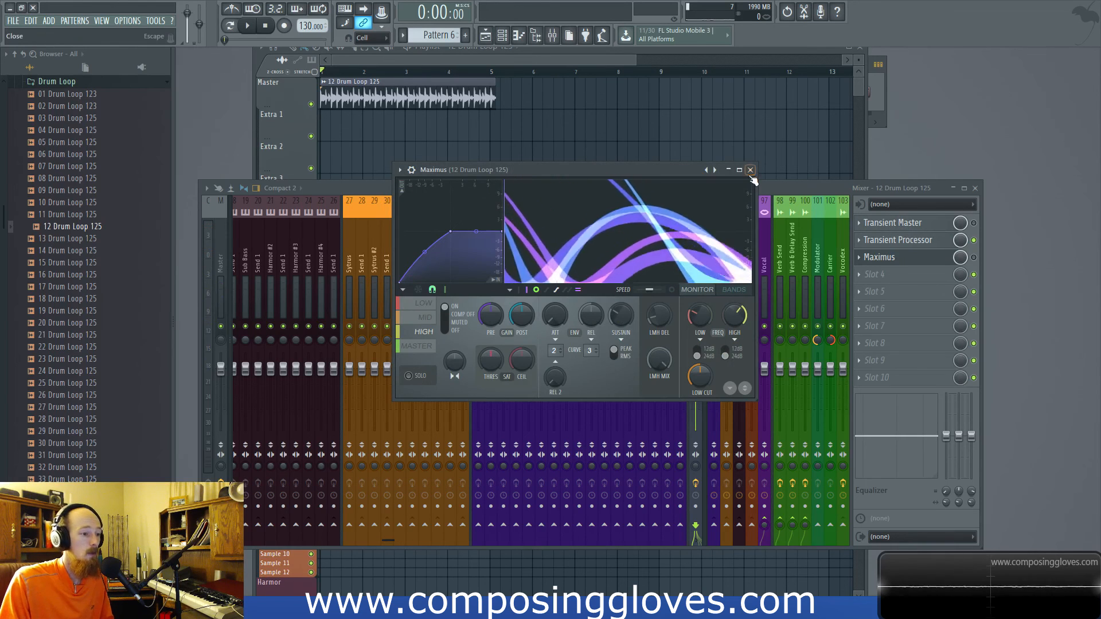
pyautogui.click(752, 177)
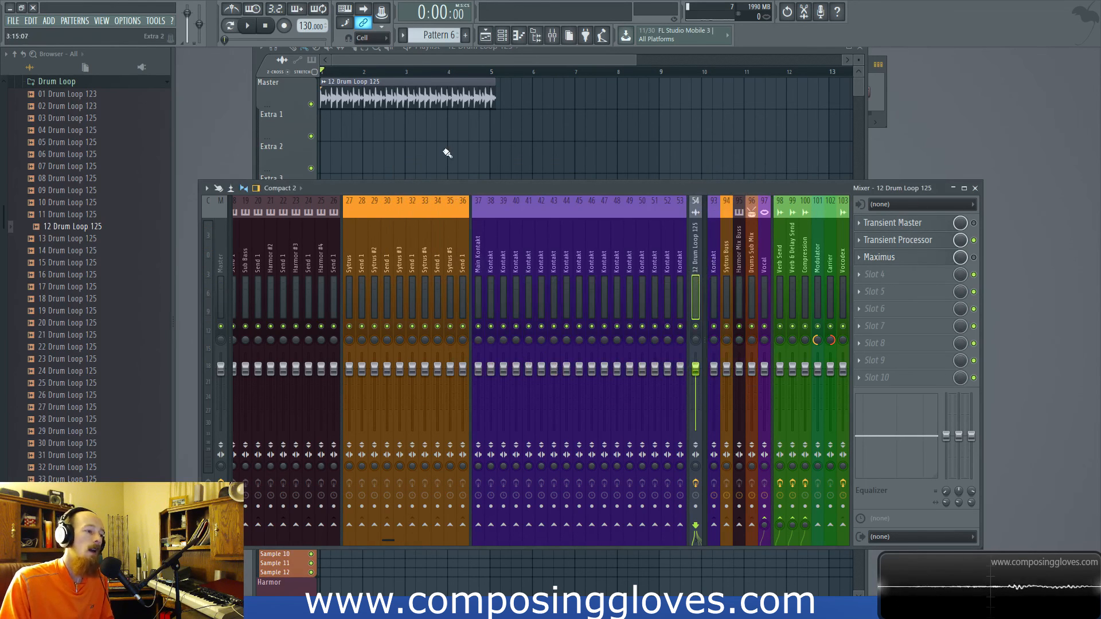